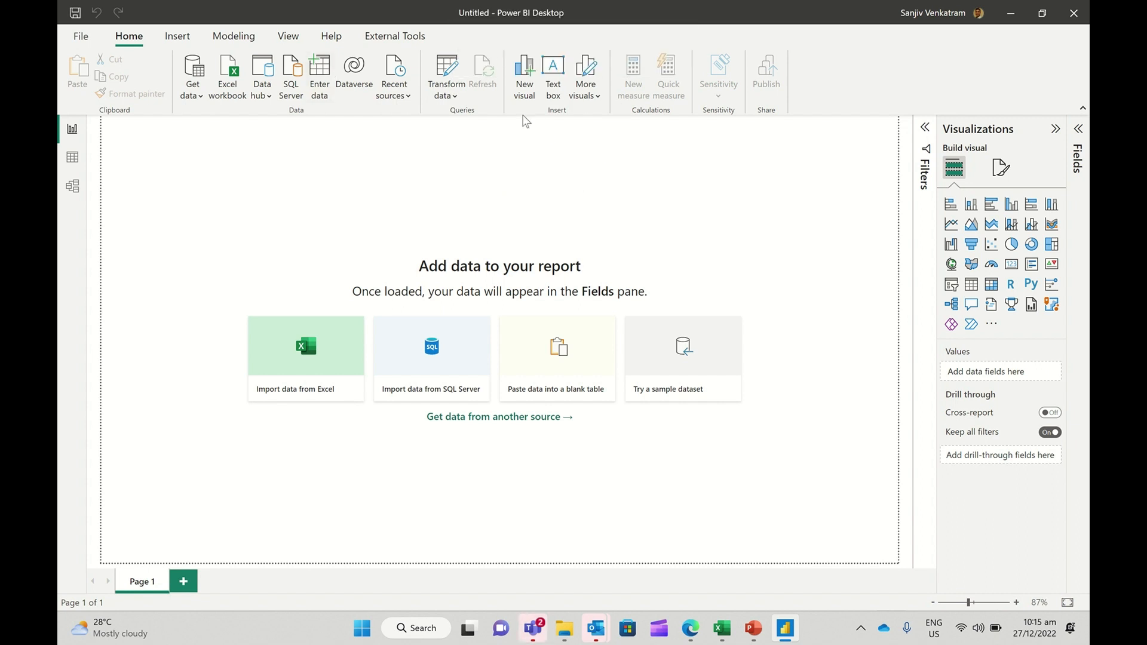
Step: Open the Power Query Editor and load Table1 and Table2 from the Excel workbook "Joins while merging"
click(454, 96)
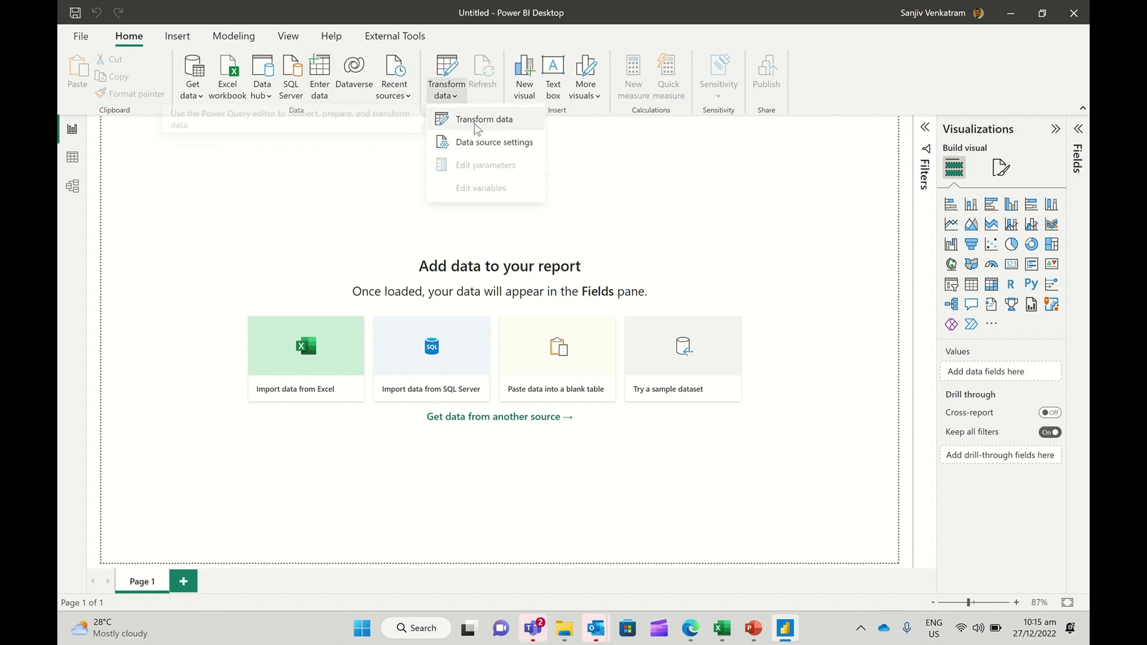
click(478, 127)
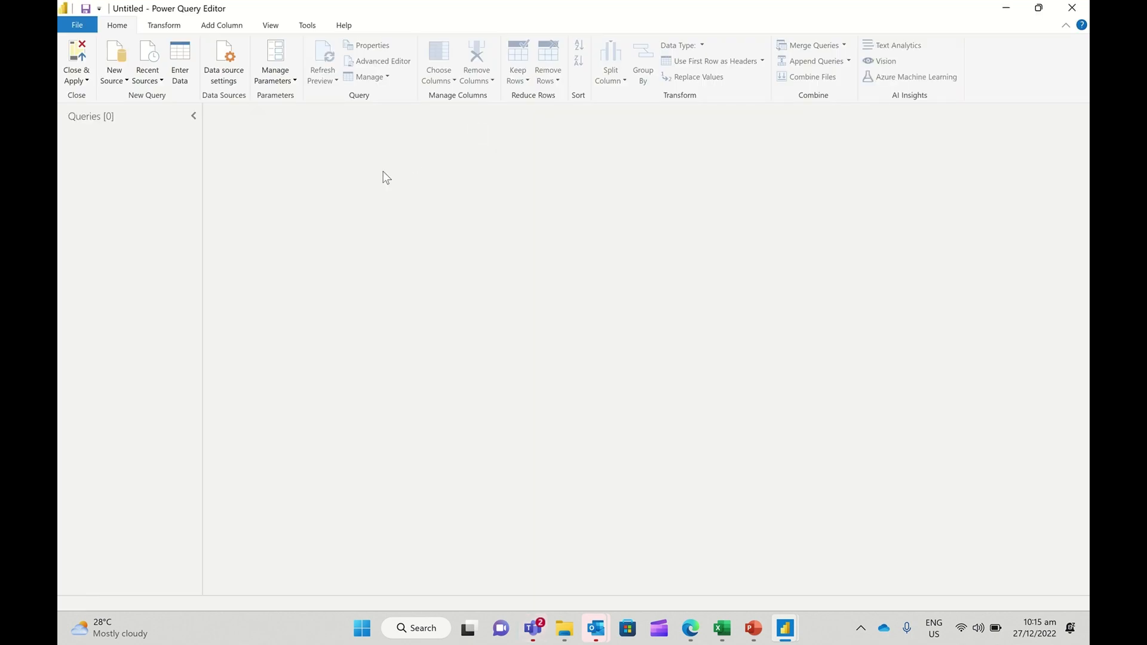
click(117, 78)
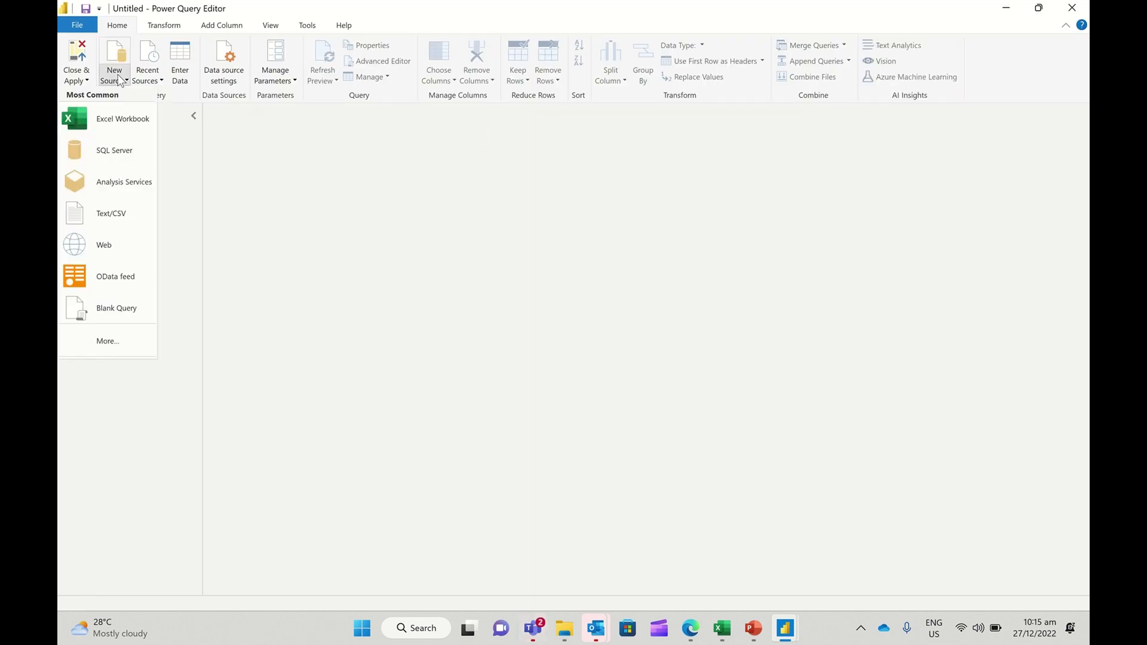
click(115, 119)
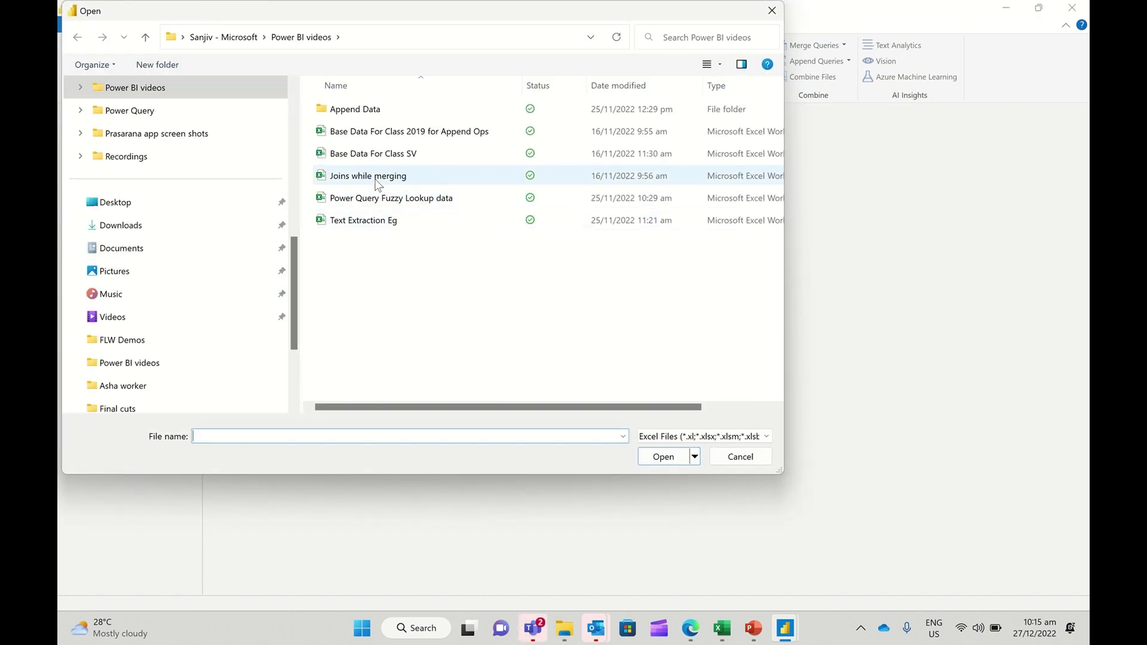
click(369, 178)
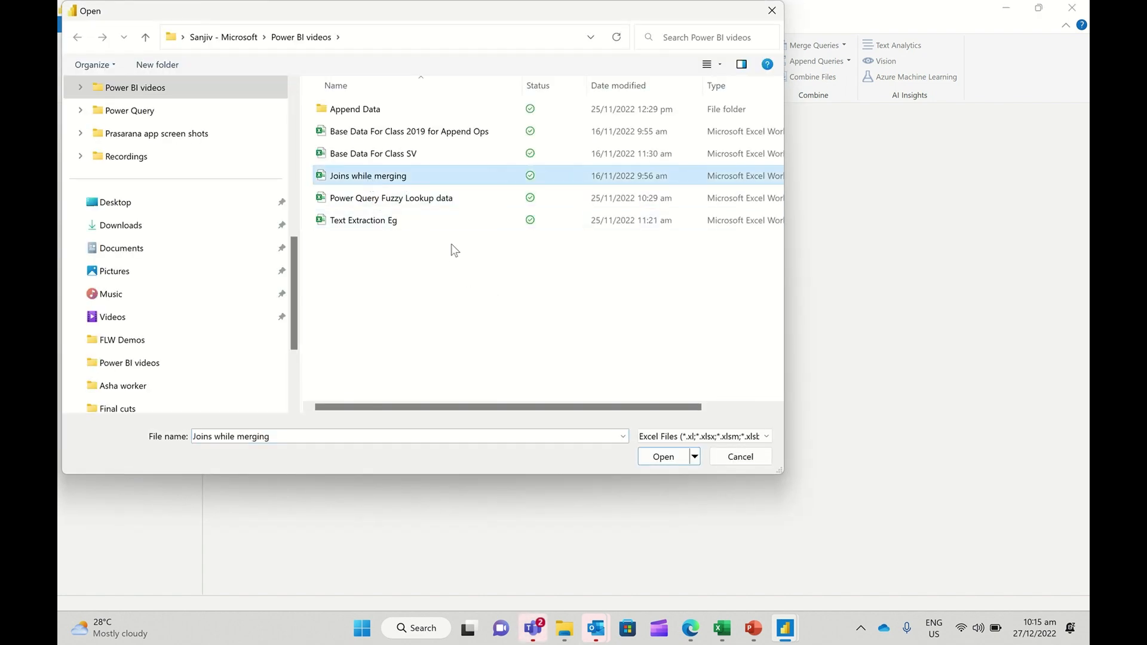
click(661, 458)
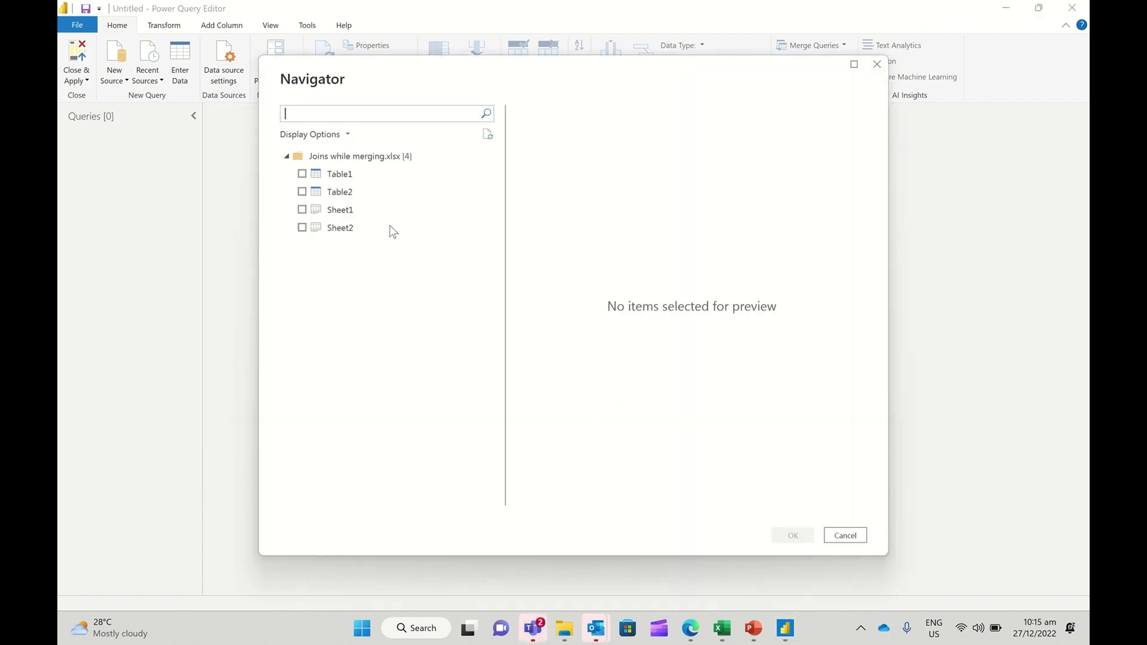
click(302, 175)
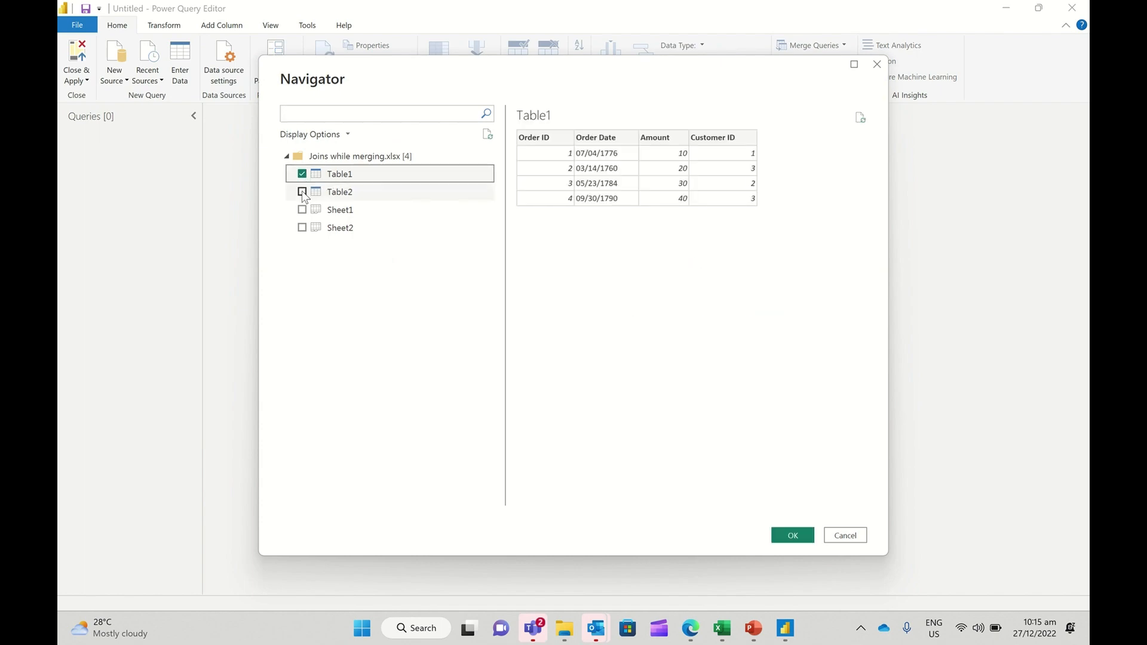
click(303, 192)
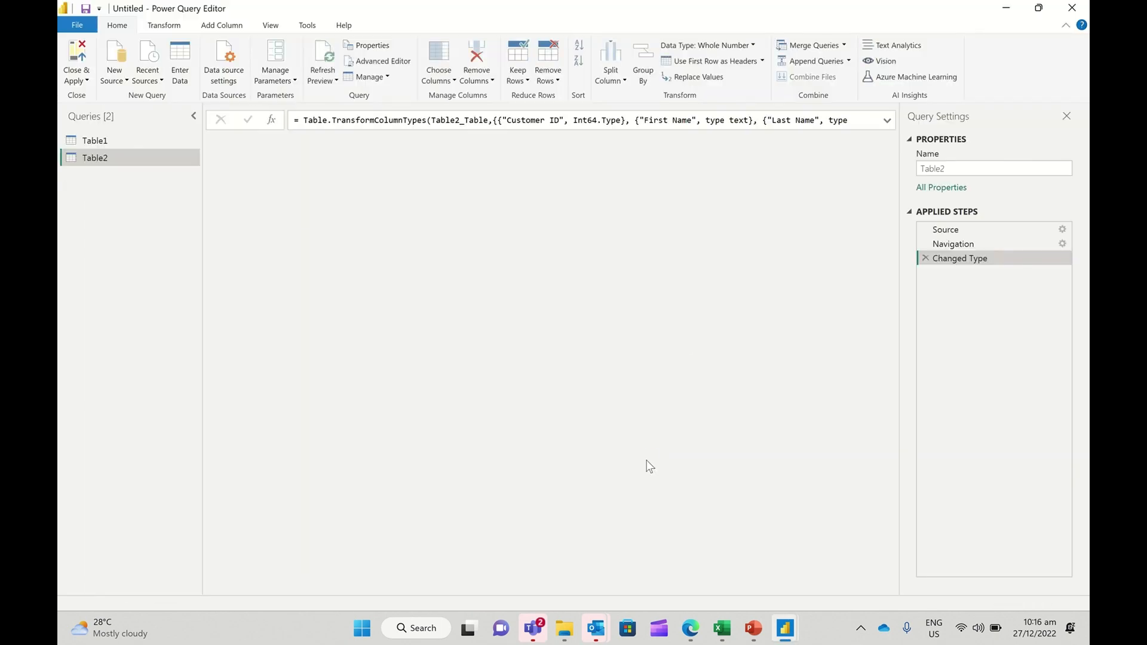
Step: Review both tables and merge Table1 with Table2 as a new query, matching on Customer ID with a Left Outer join
click(104, 142)
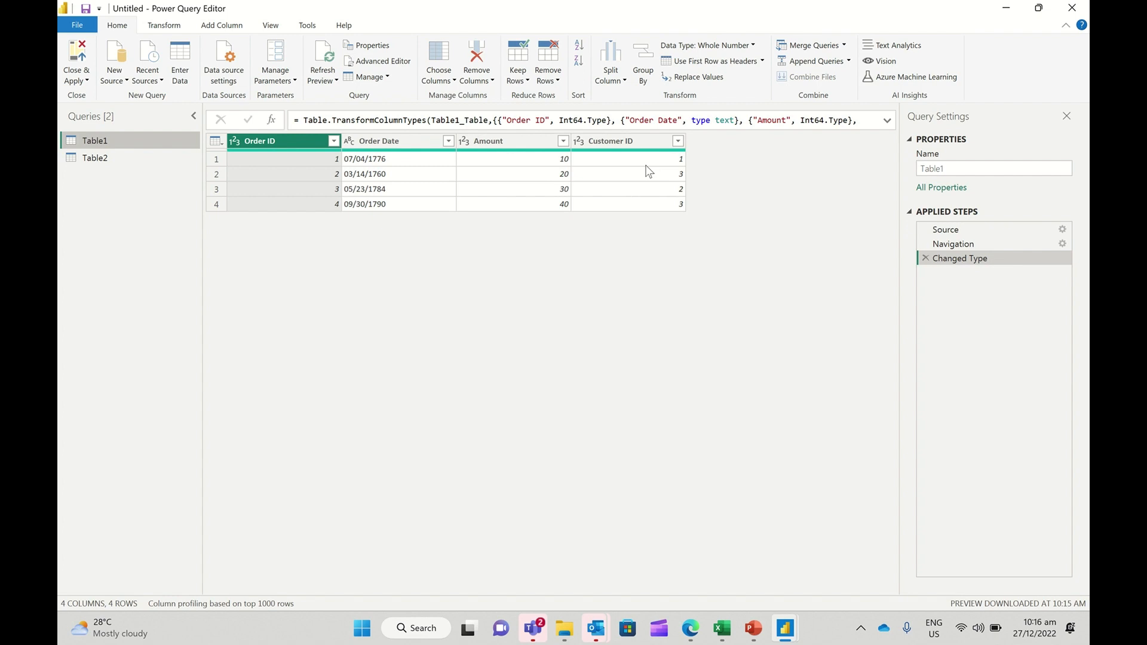
click(99, 159)
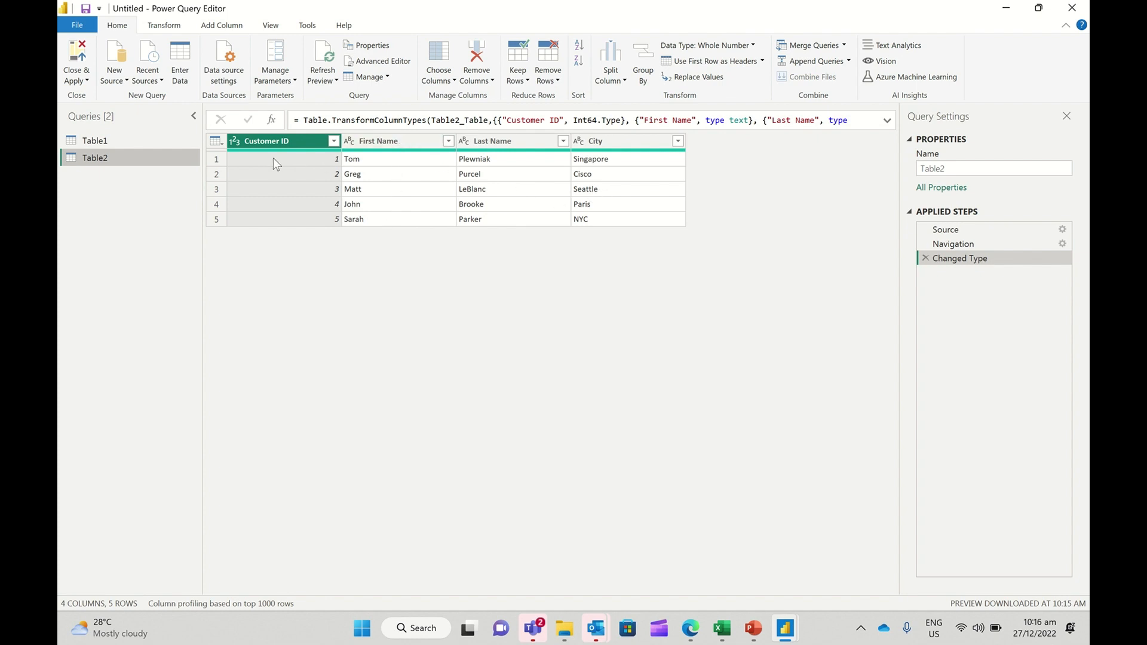
click(156, 141)
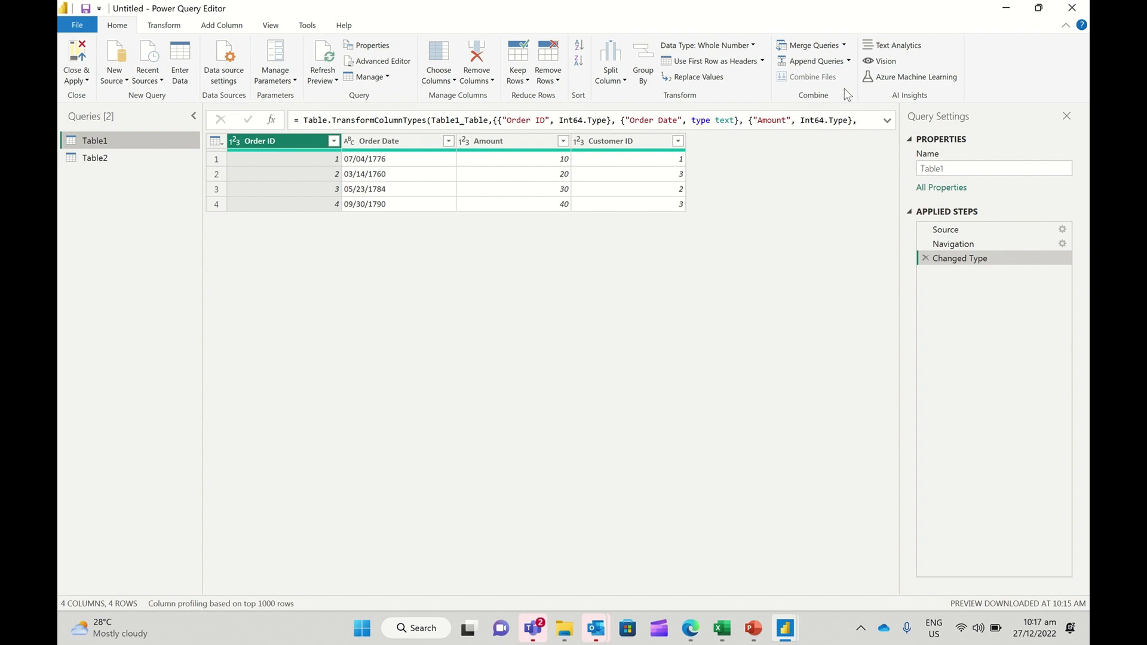
click(847, 49)
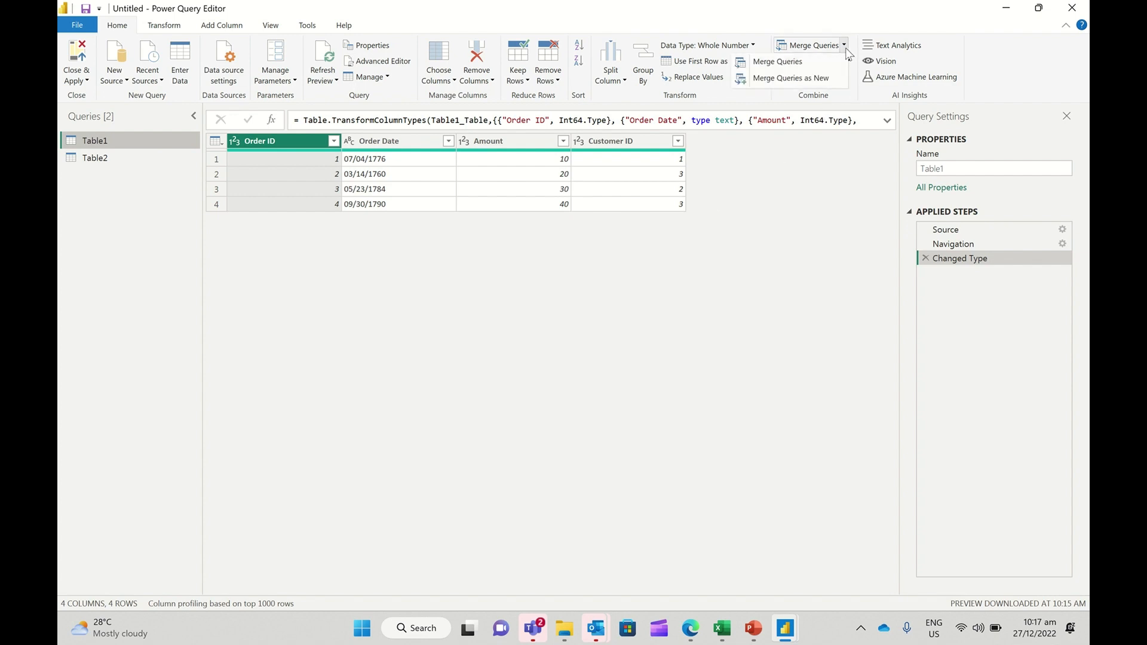
click(790, 78)
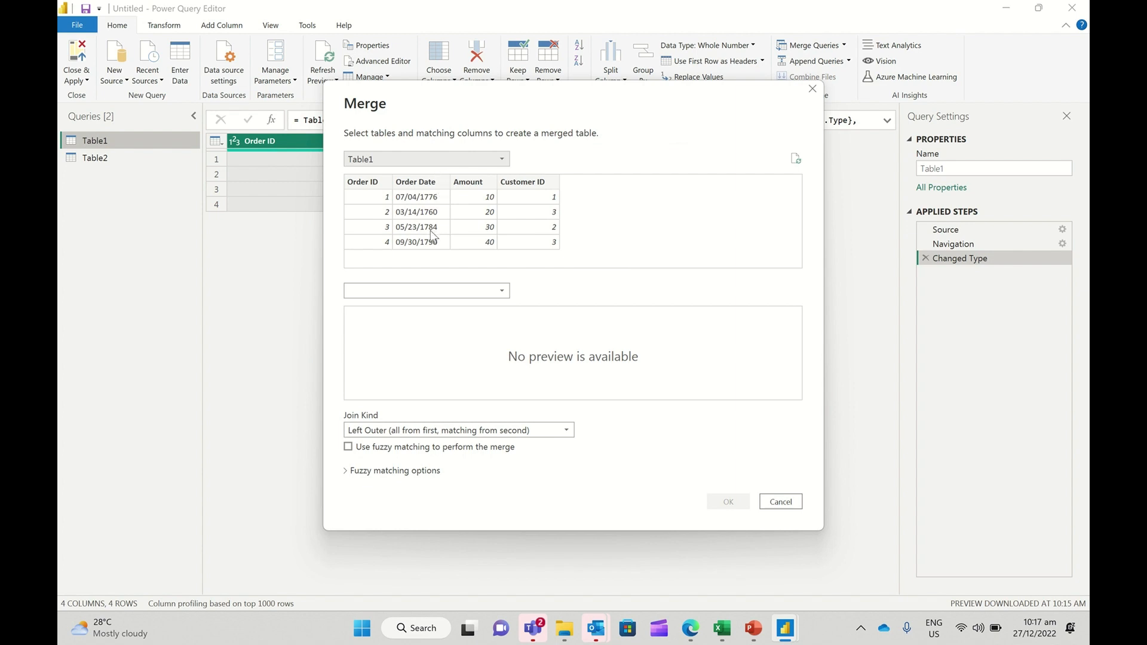
click(415, 289)
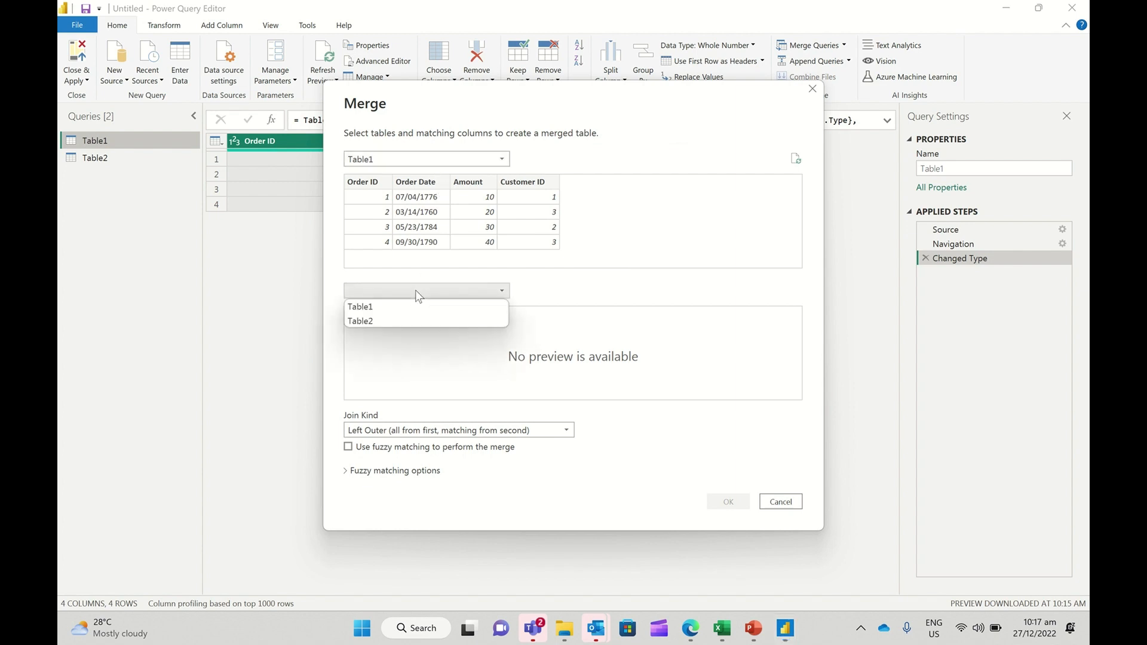
click(398, 323)
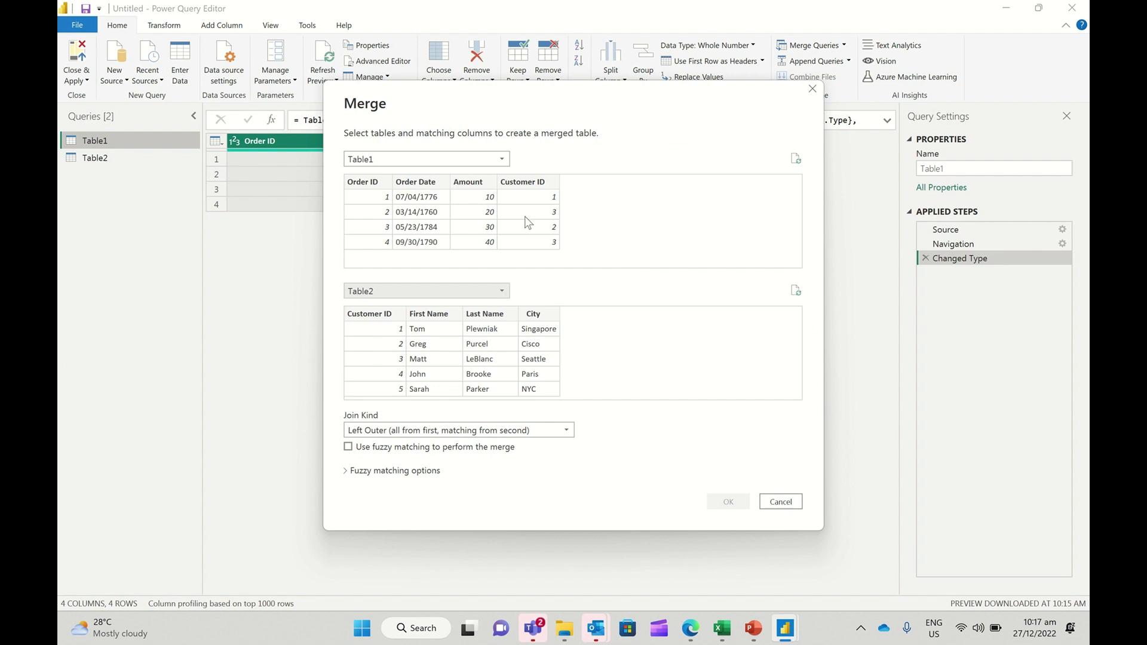
click(373, 315)
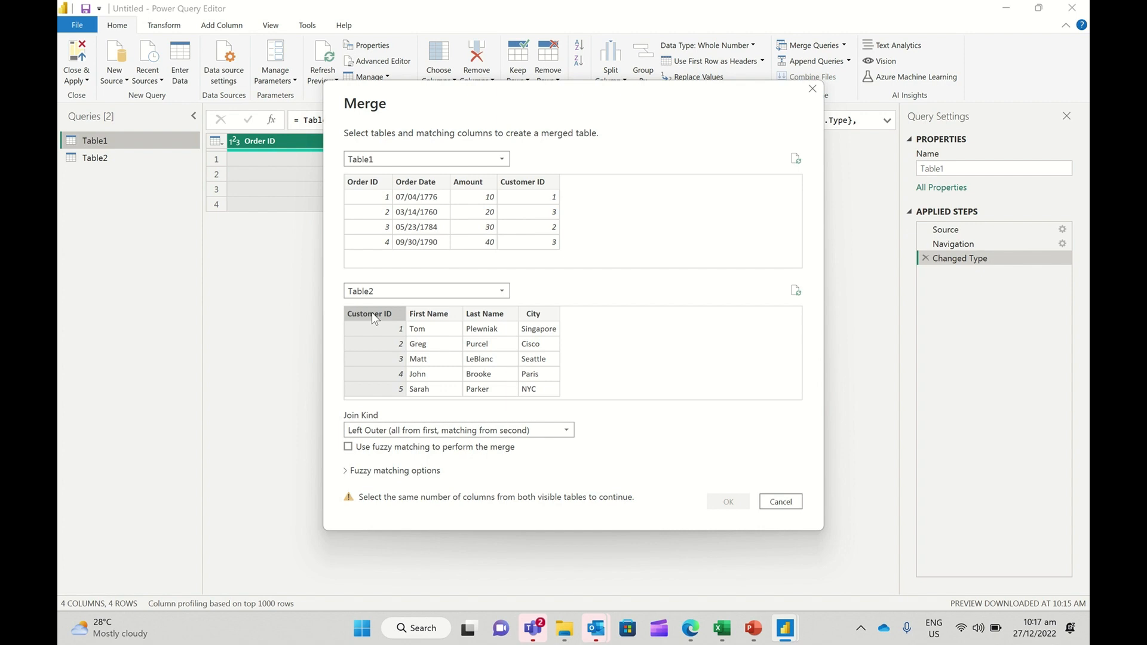
click(538, 188)
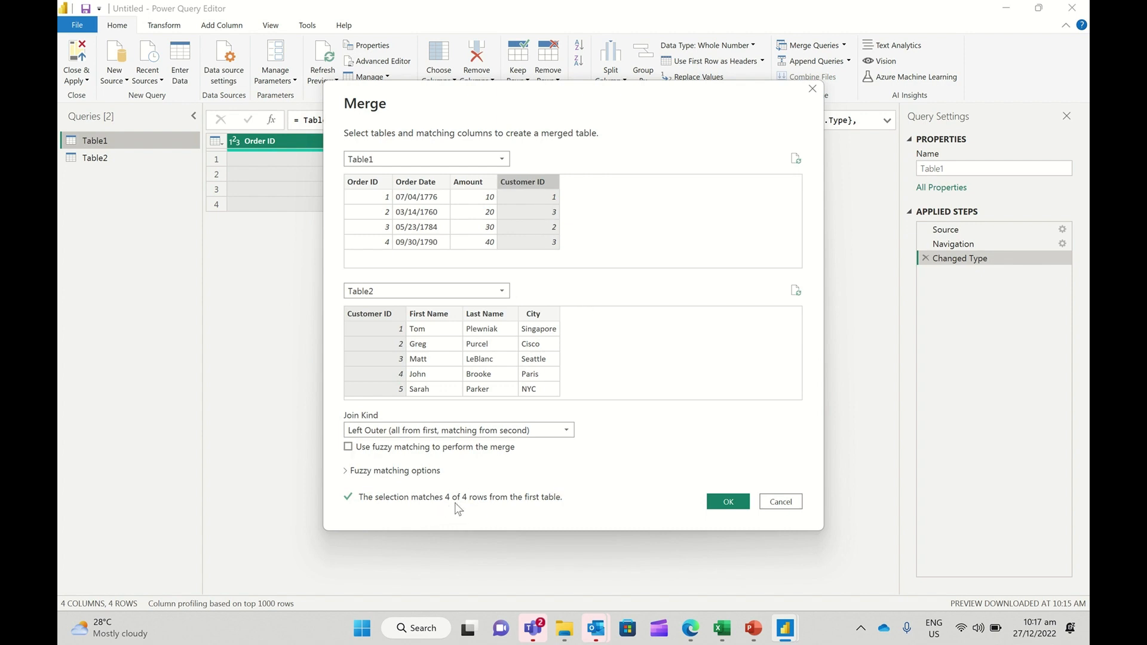
click(729, 503)
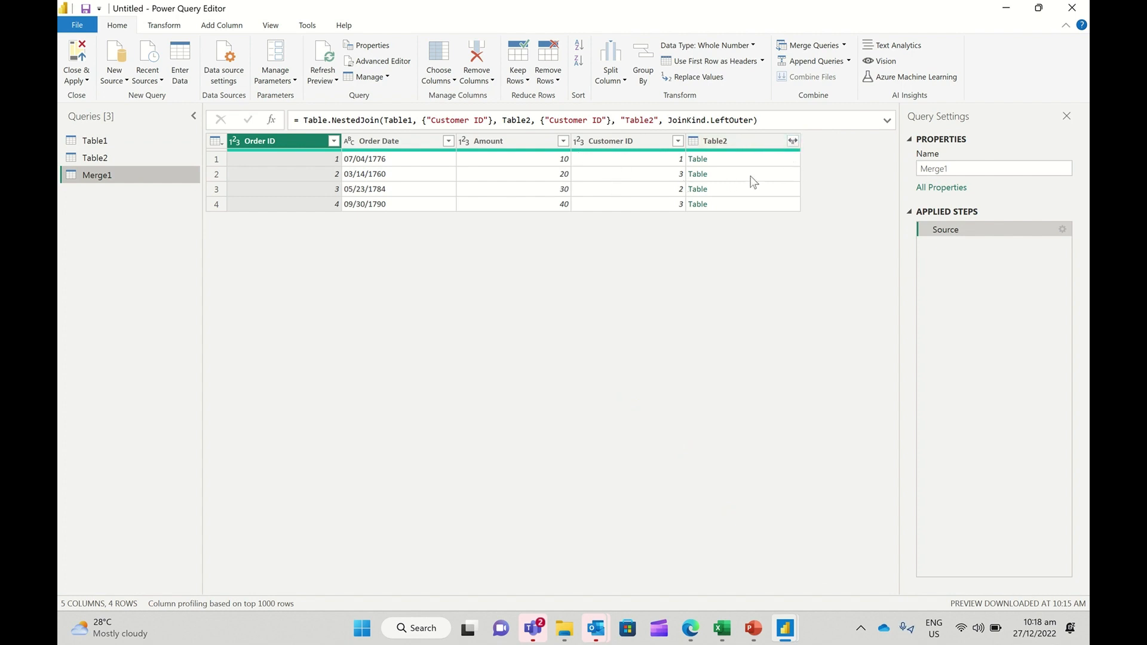
Step: Expand the Table2 column of the left outer merge into First Name, Last Name and City, without the original column name as prefix
click(793, 141)
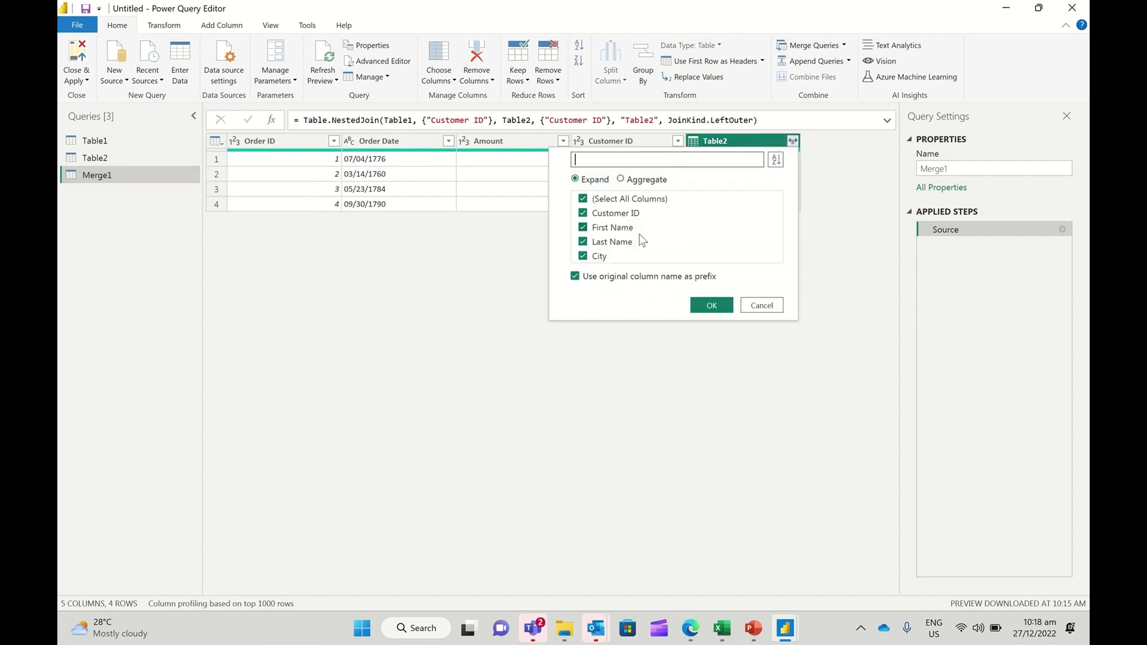
click(598, 279)
click(582, 214)
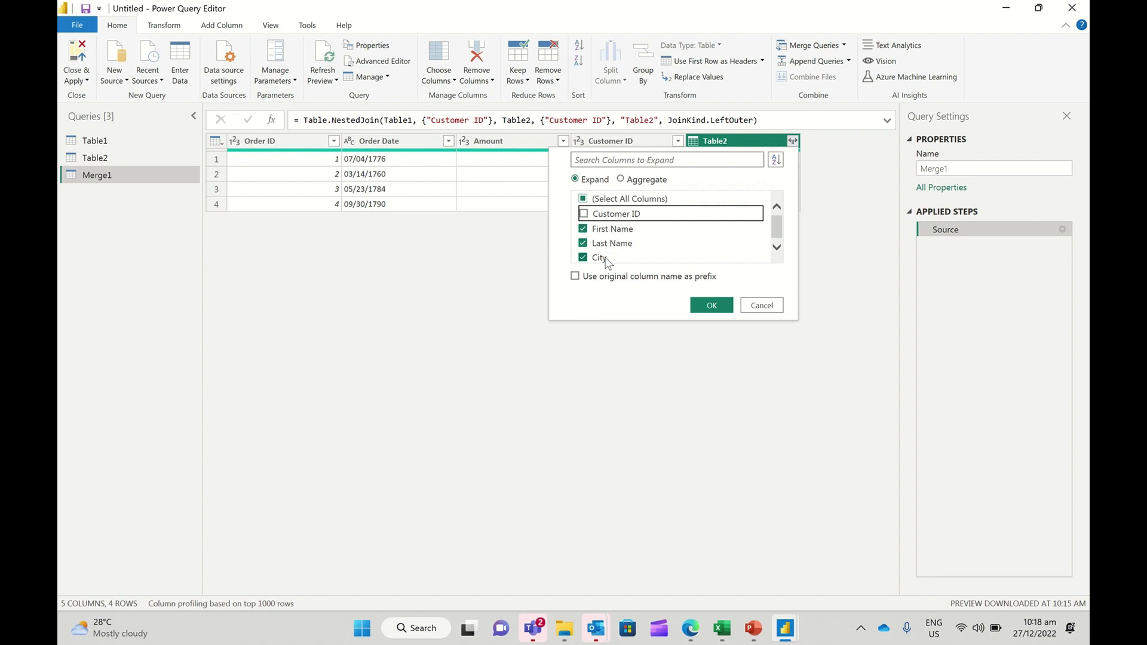
click(710, 307)
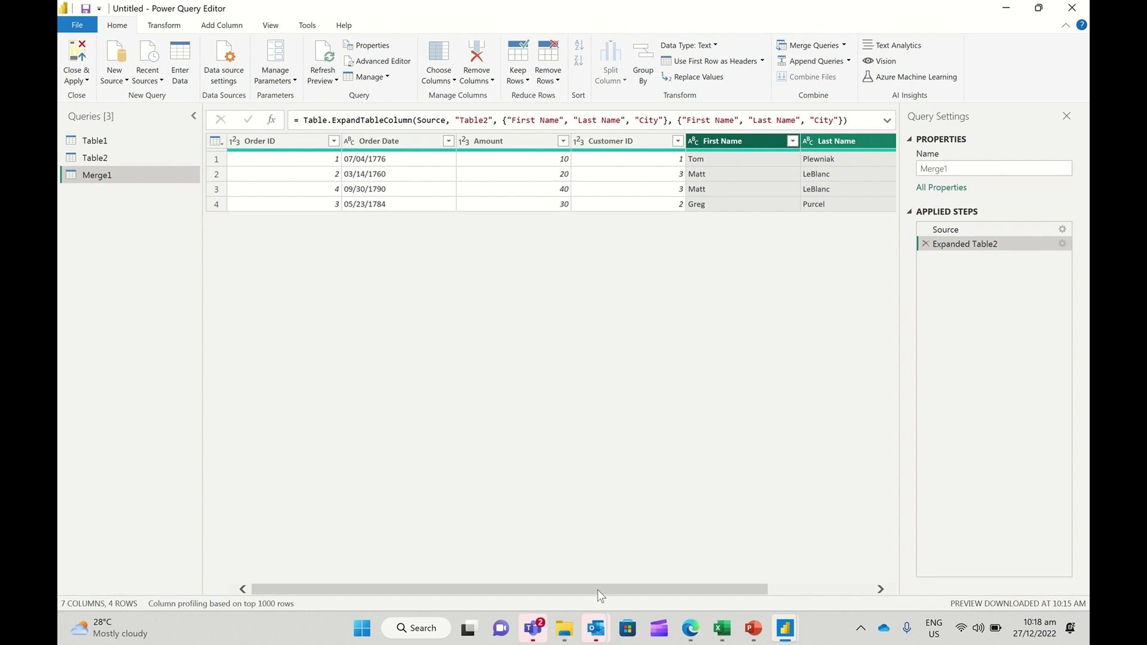
drag(597, 590, 556, 564)
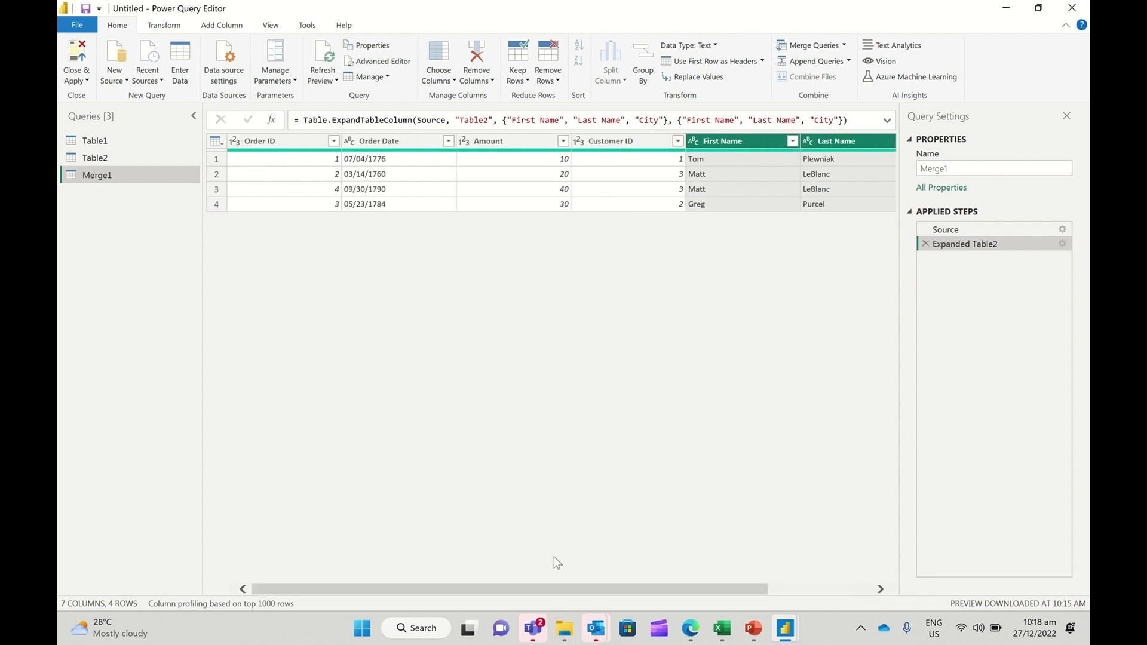
Step: Delete the Merge1 query and confirm the deletion
right_click(143, 185)
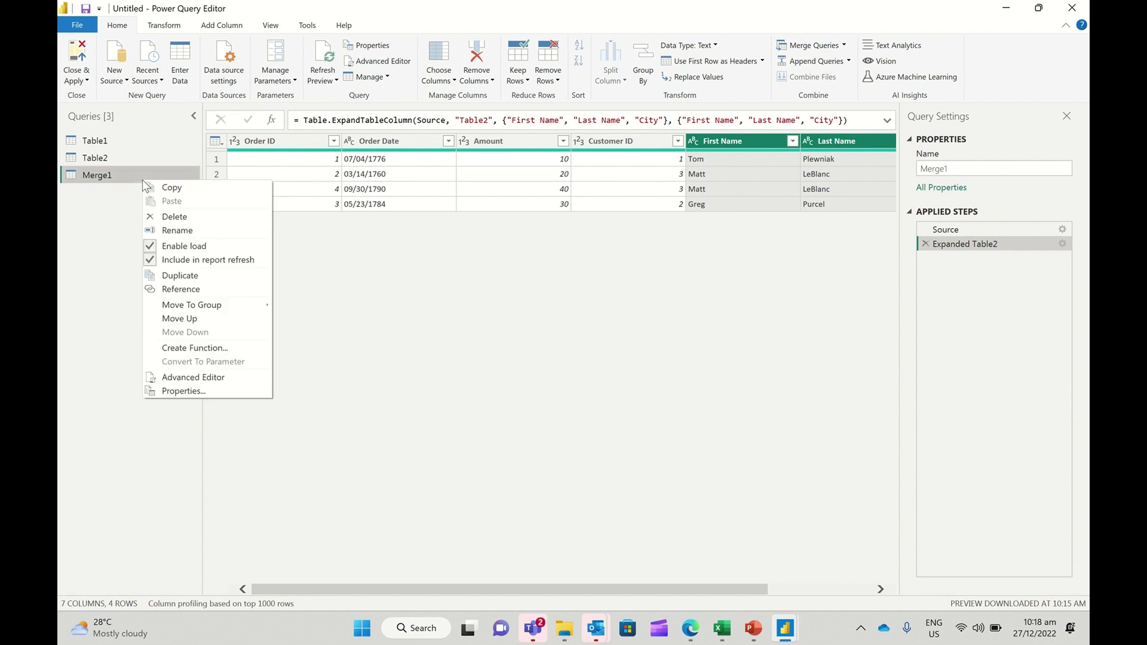
click(185, 220)
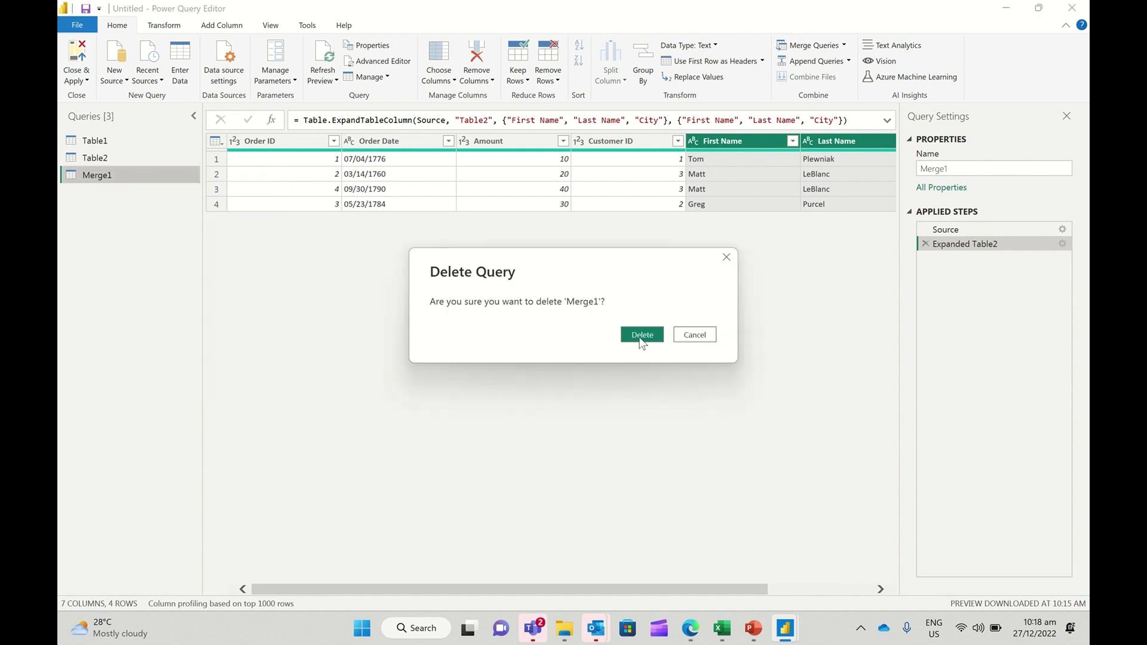
click(641, 338)
Step: Merge Table1 with Table2 as a new query, matching on Customer ID with a Right Outer join
click(122, 135)
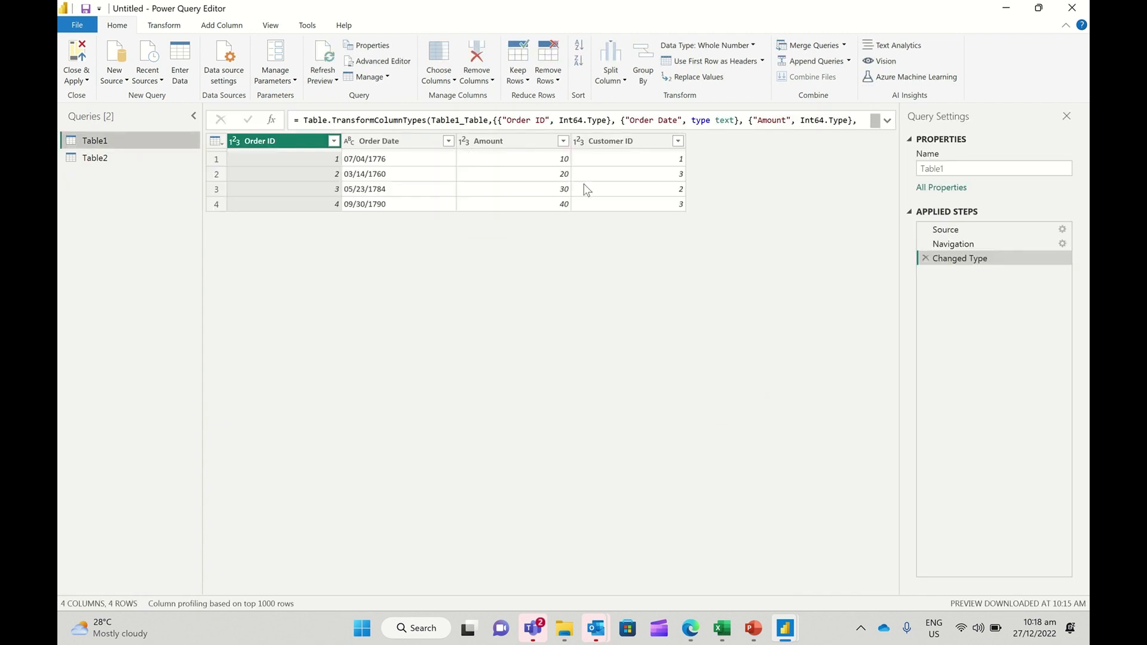
click(845, 46)
click(817, 79)
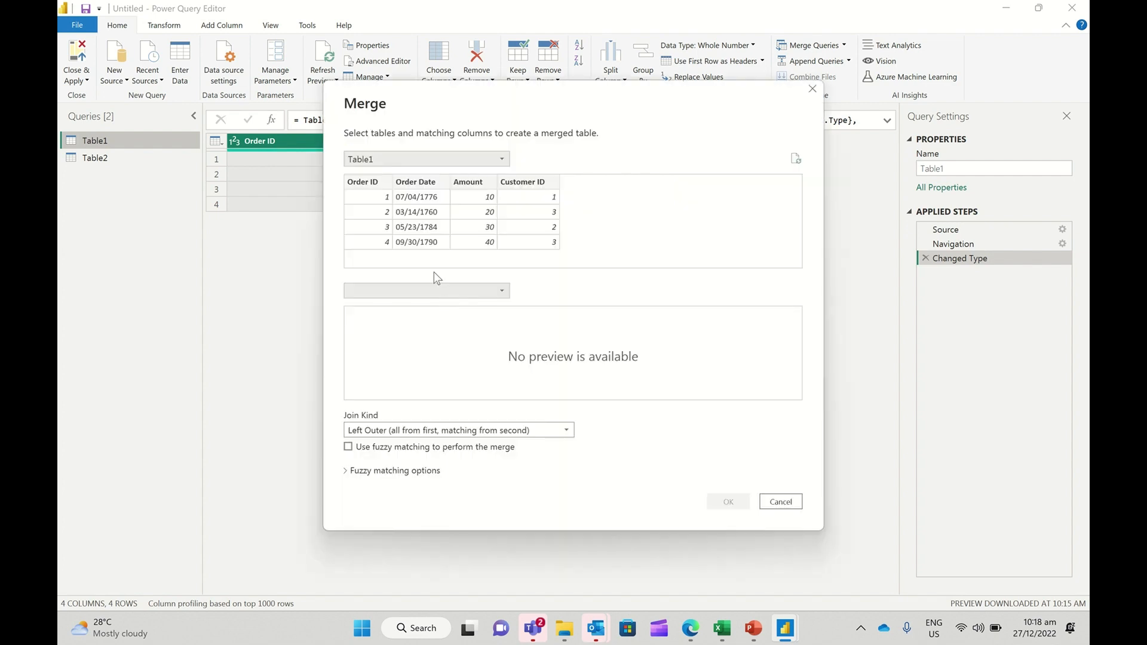
click(394, 291)
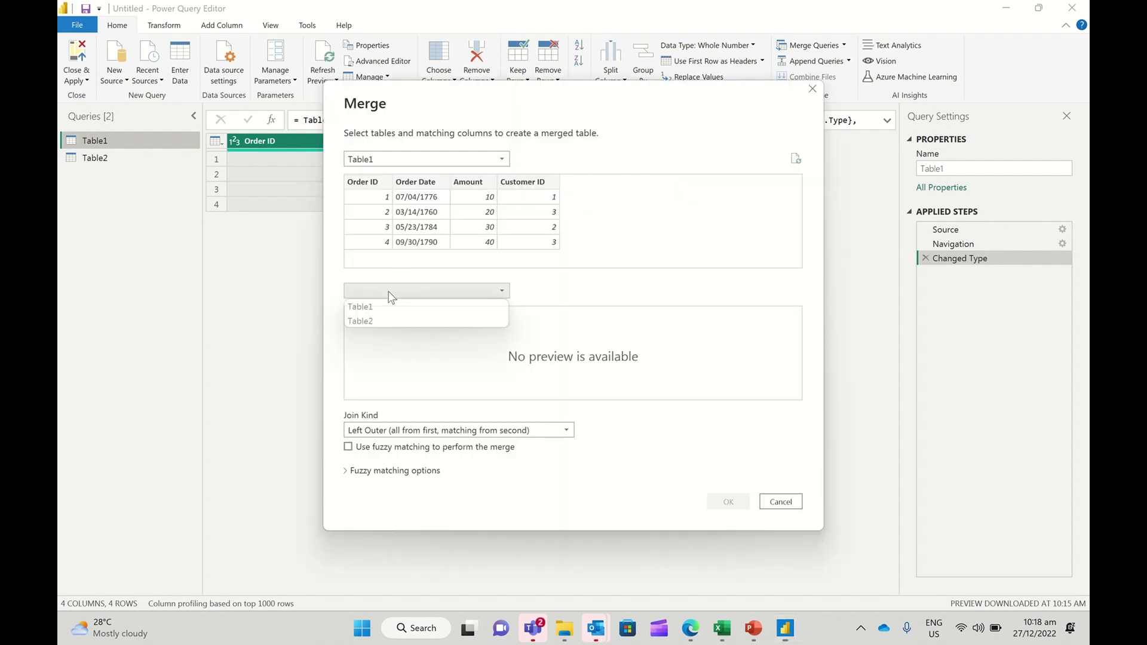
click(374, 323)
click(543, 185)
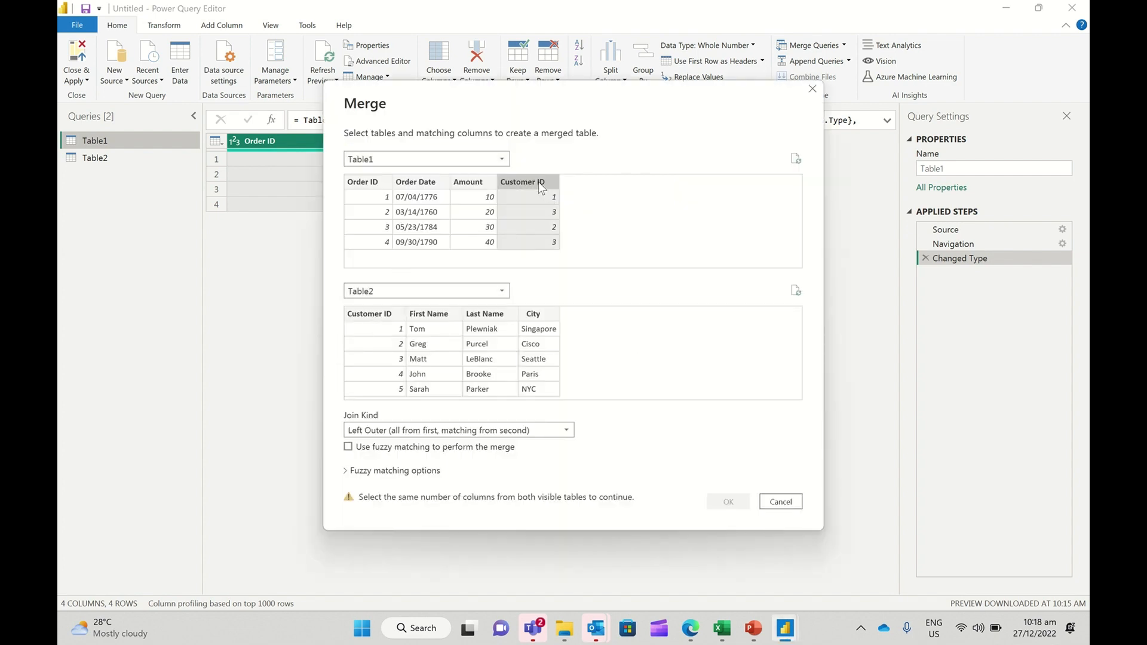
click(378, 316)
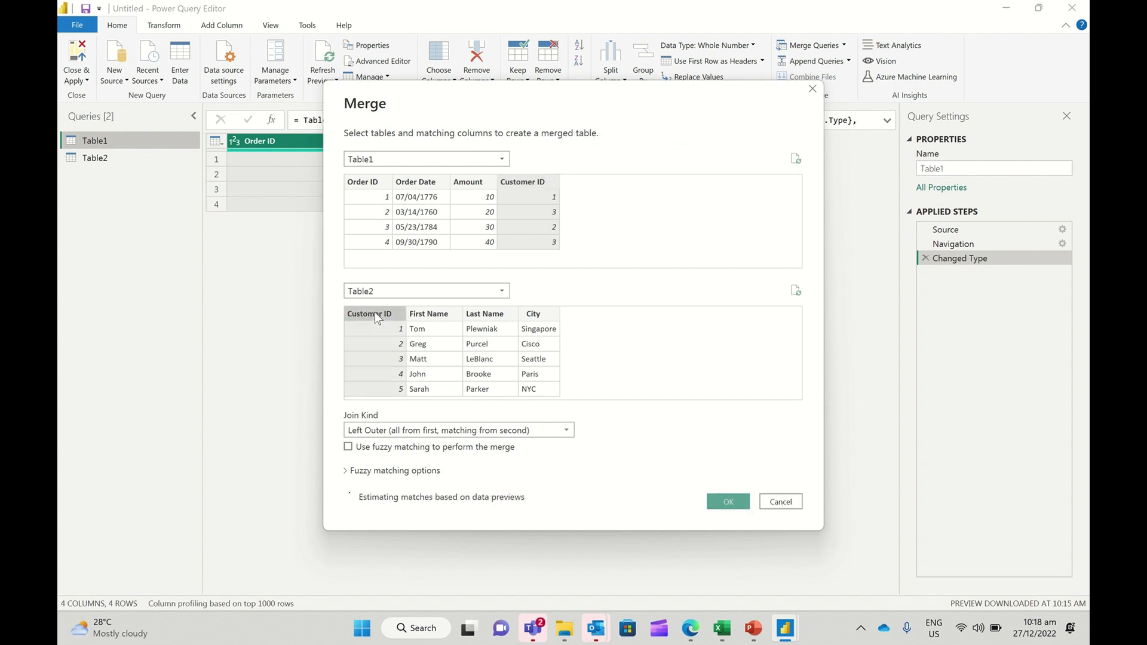
click(413, 432)
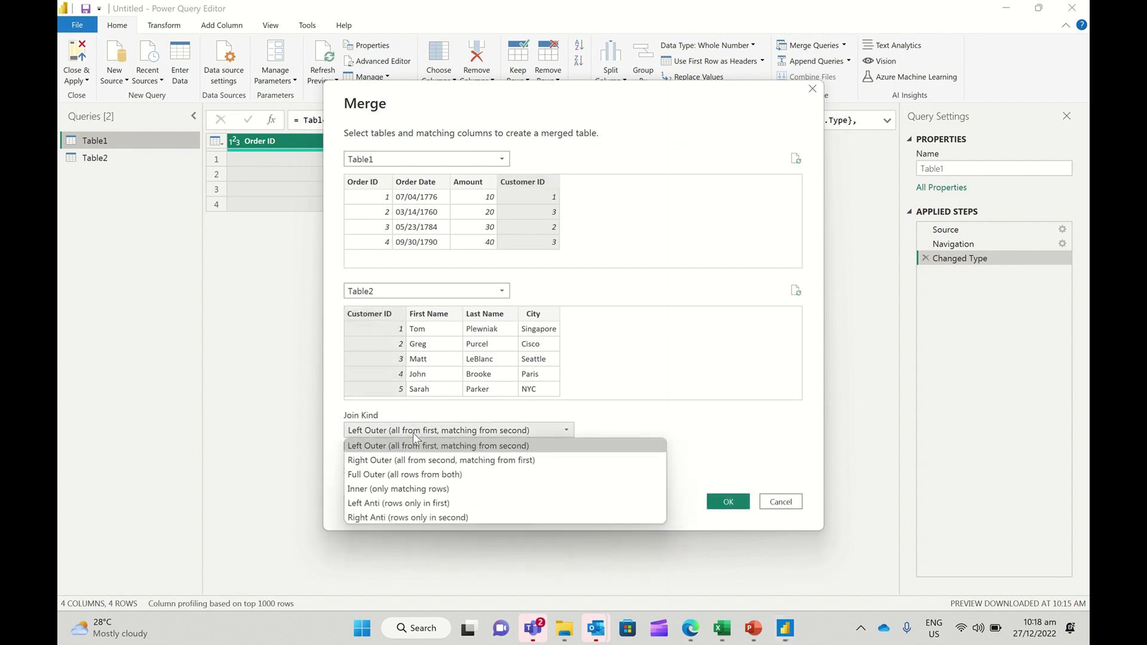
click(417, 463)
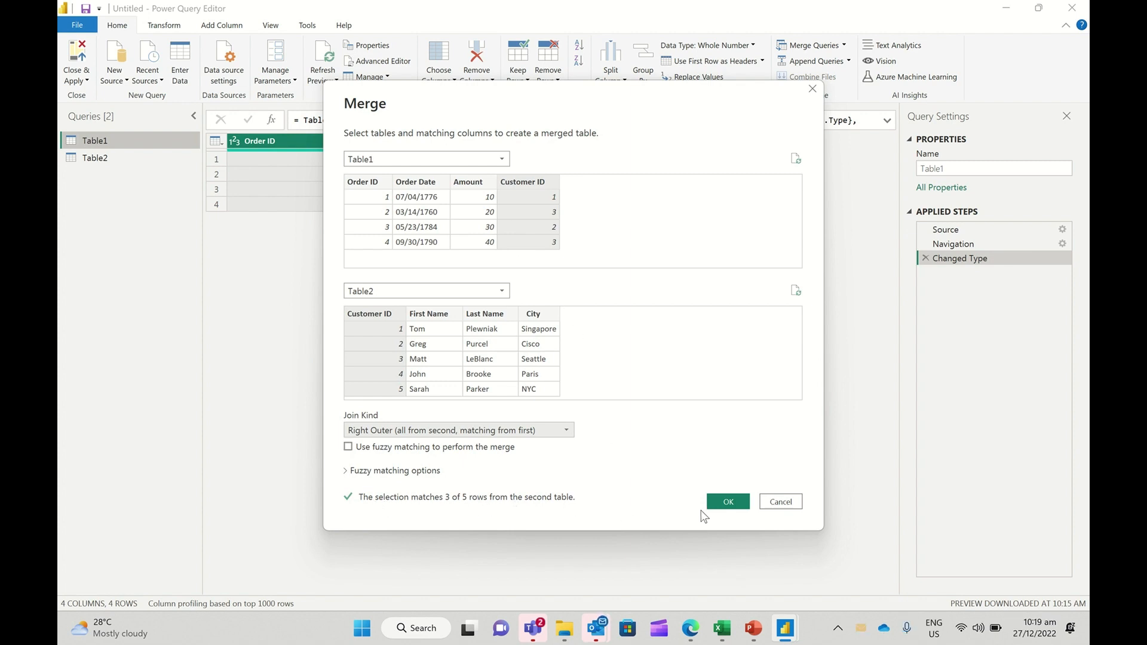
click(728, 504)
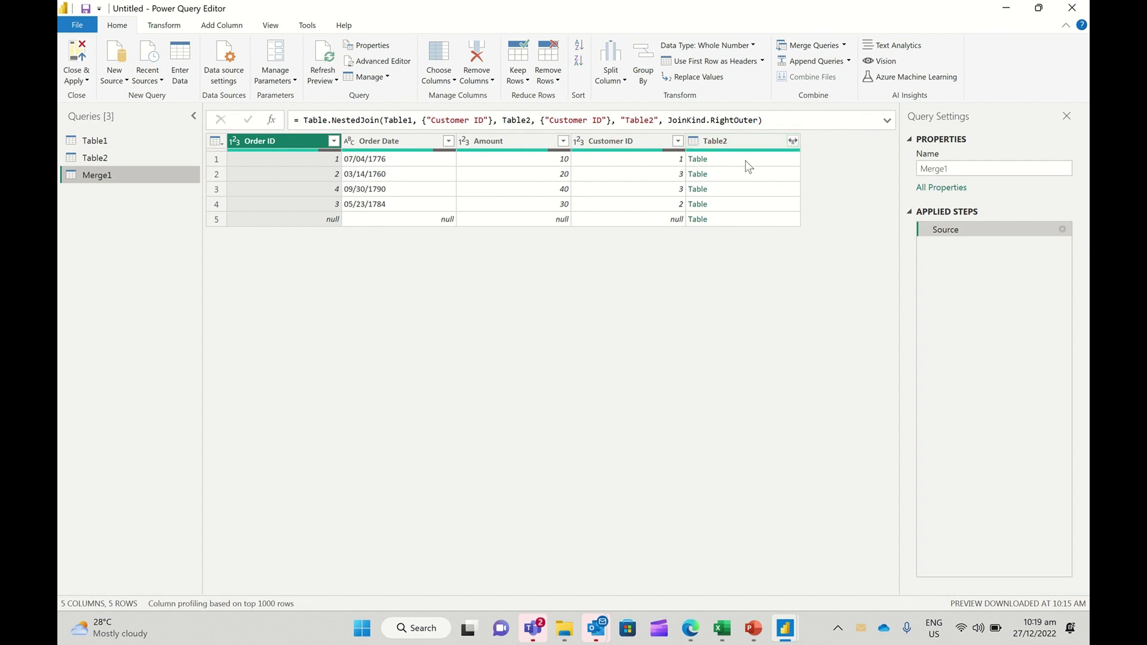
Step: Expand the Table2 column of the right outer merge into First Name, Last Name and City, leaving out Customer ID
click(793, 141)
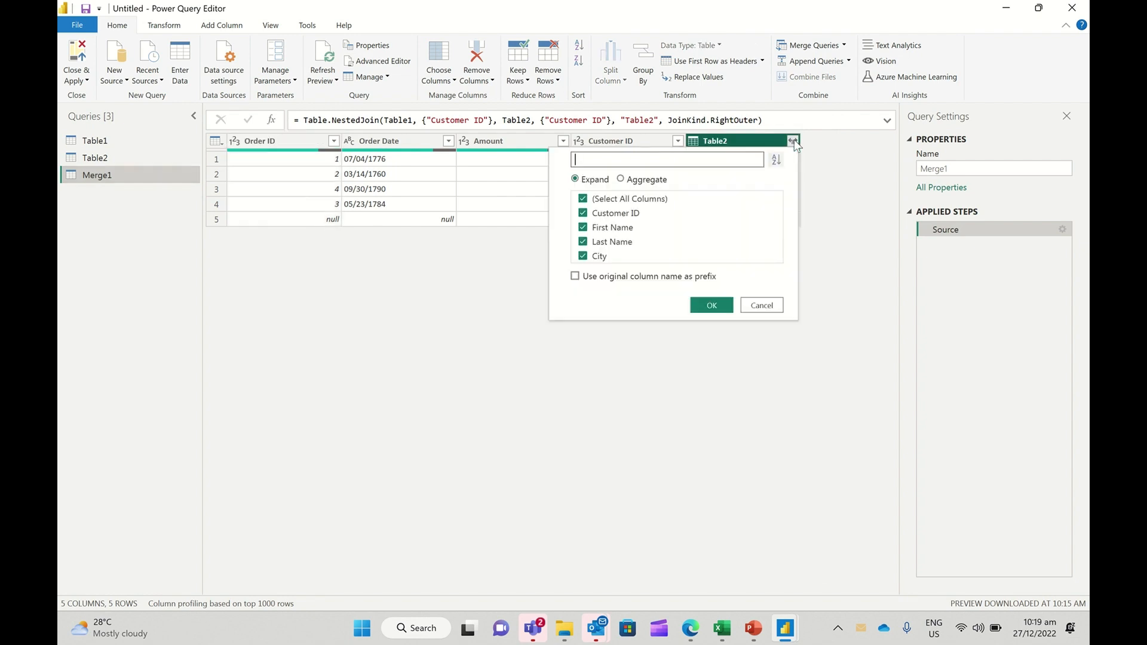
click(583, 213)
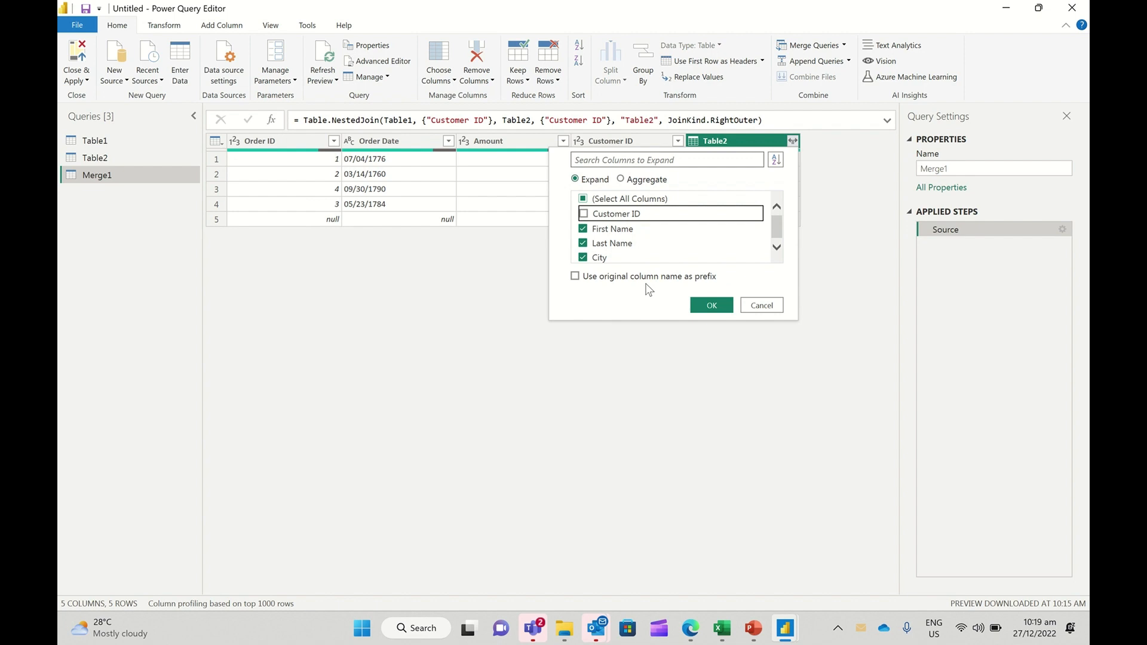
click(711, 305)
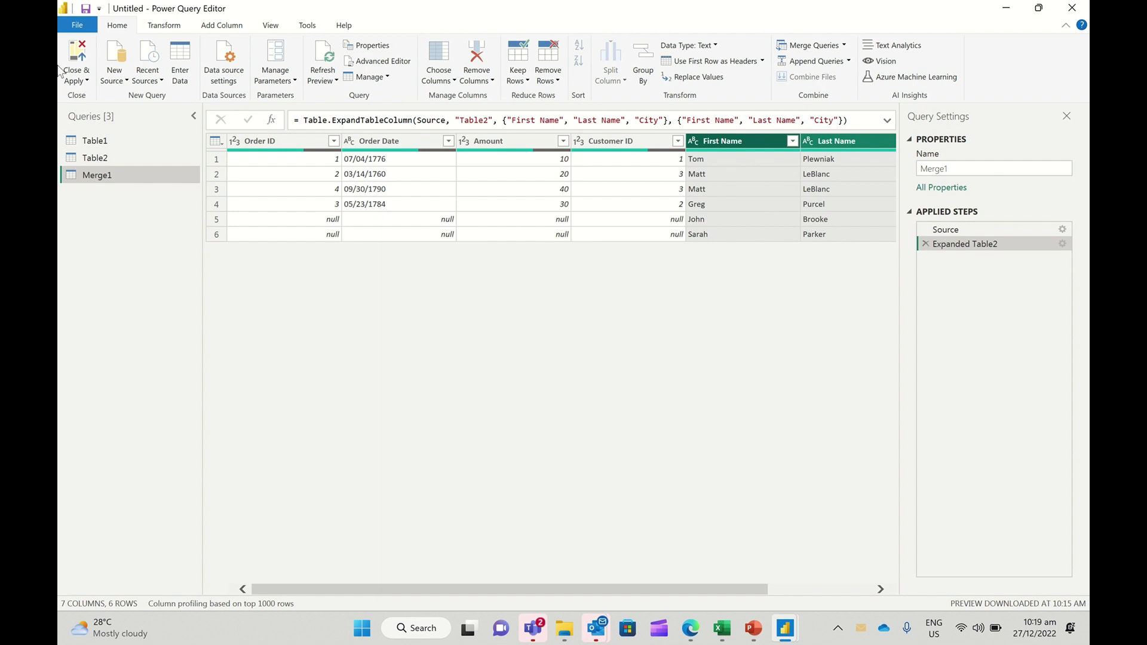
Step: Delete the Merge1 query holding the right outer join and confirm the deletion
right_click(137, 174)
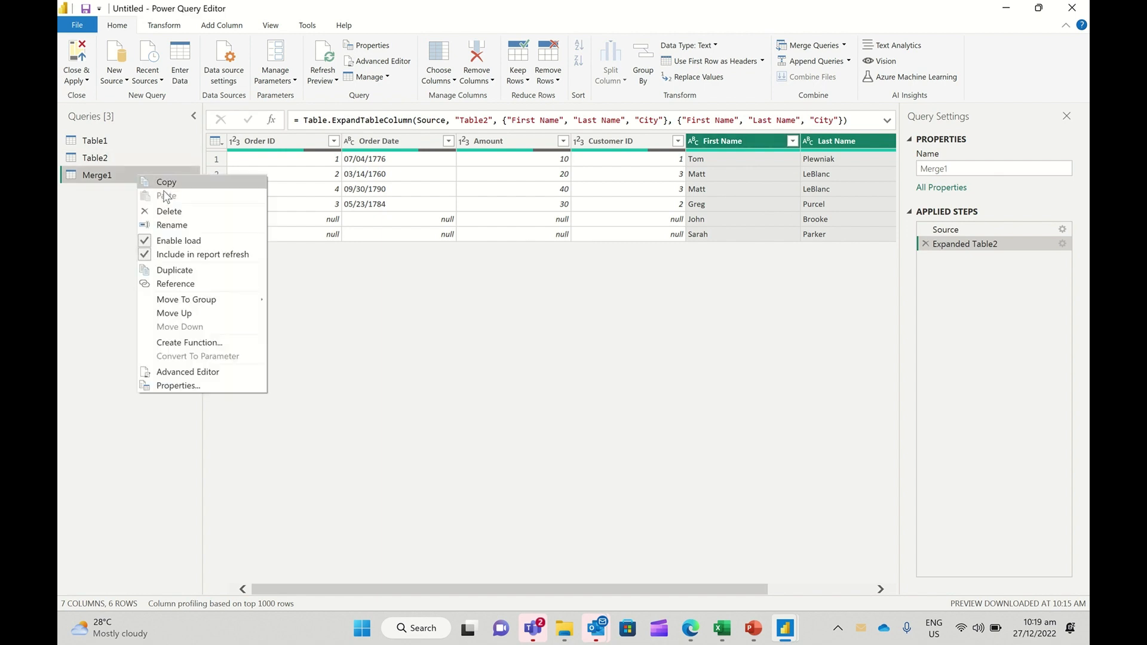
click(186, 220)
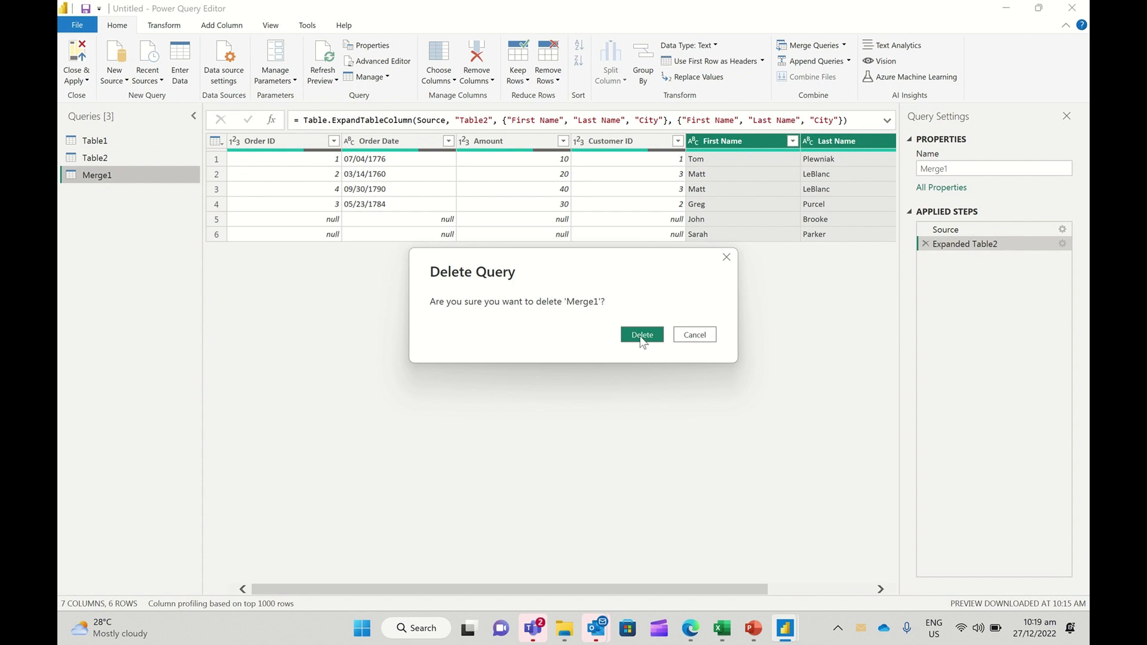
click(641, 334)
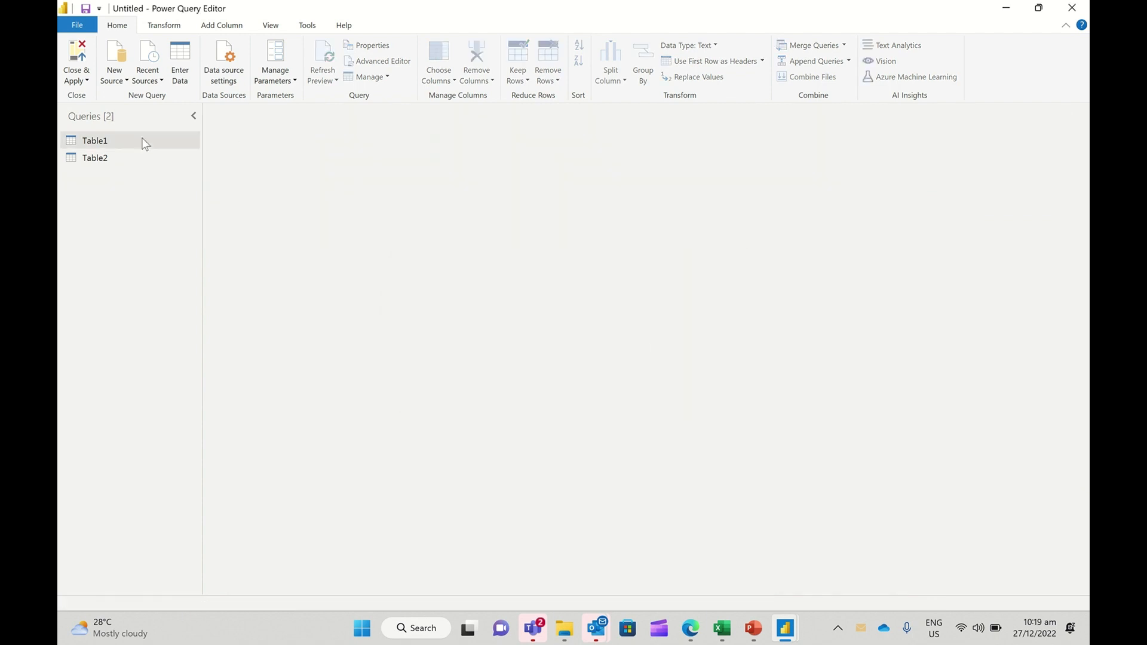
Step: Merge Table1 with Table2 as a new query, matching on Customer ID with a Full Outer join
click(141, 138)
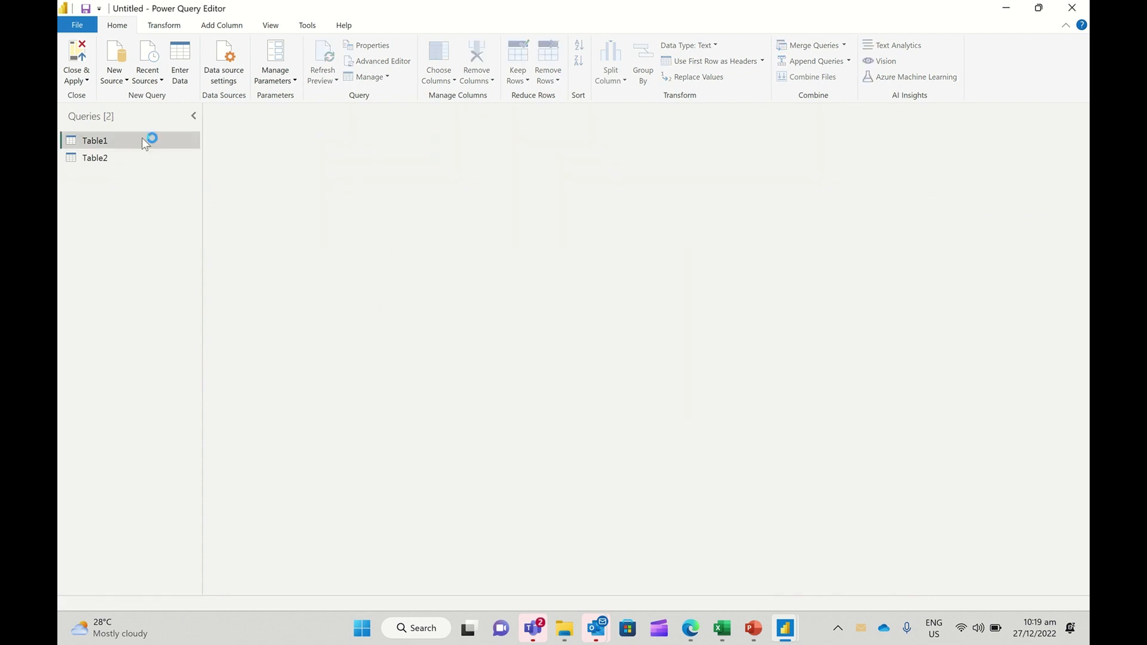
click(842, 45)
click(808, 78)
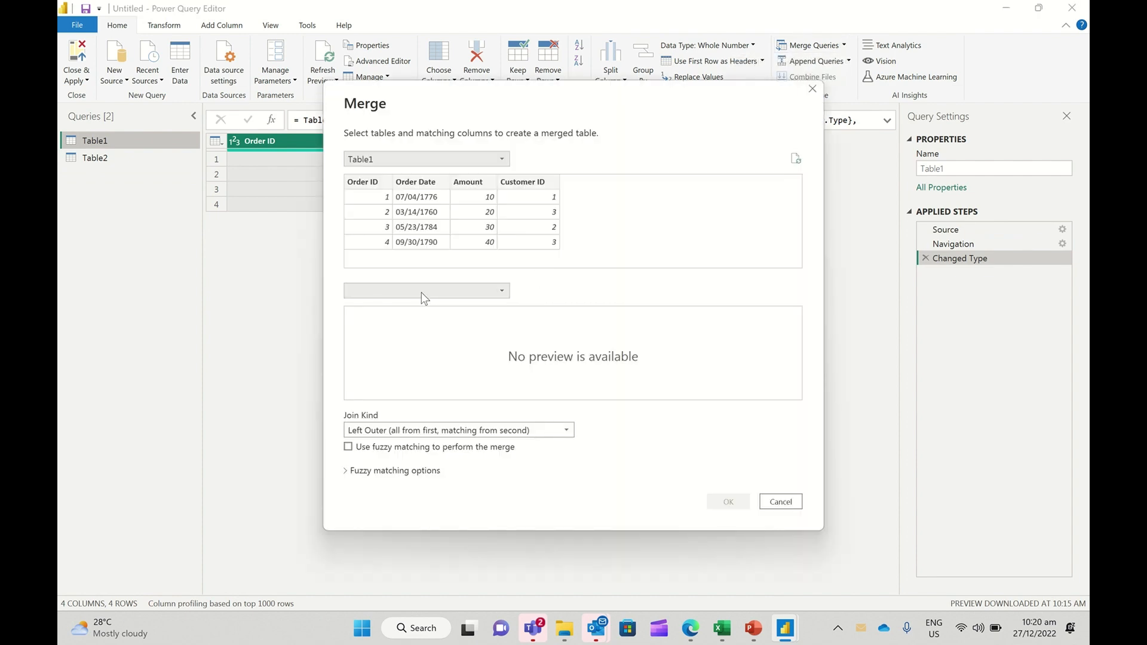
click(421, 292)
click(398, 324)
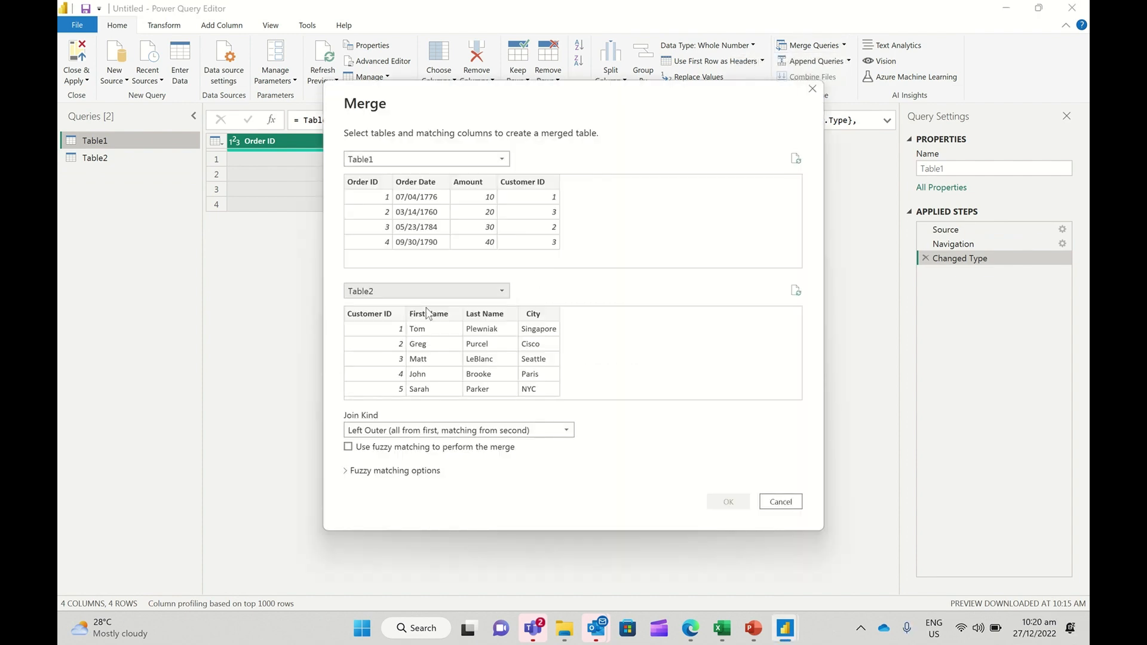
click(535, 184)
click(374, 313)
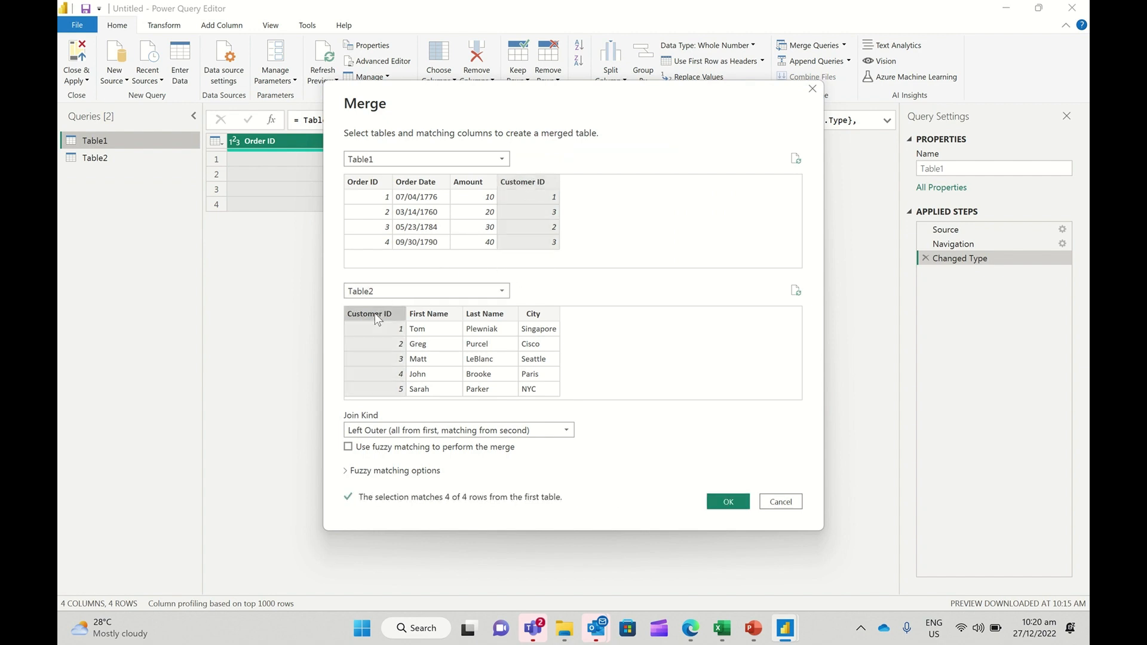
click(369, 431)
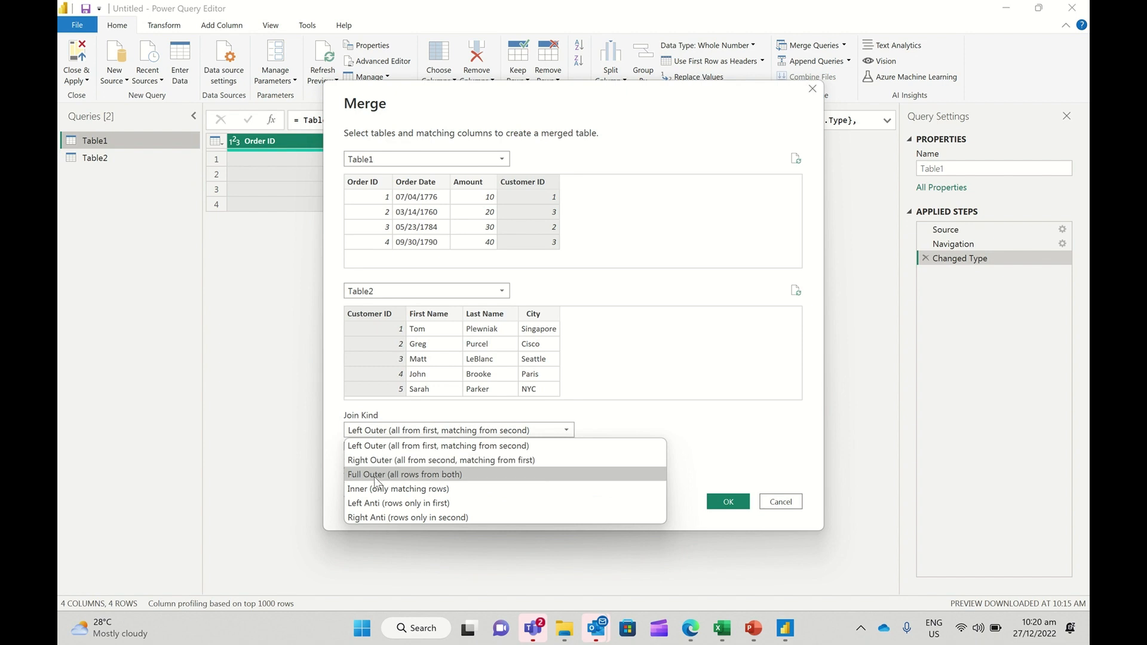
click(374, 476)
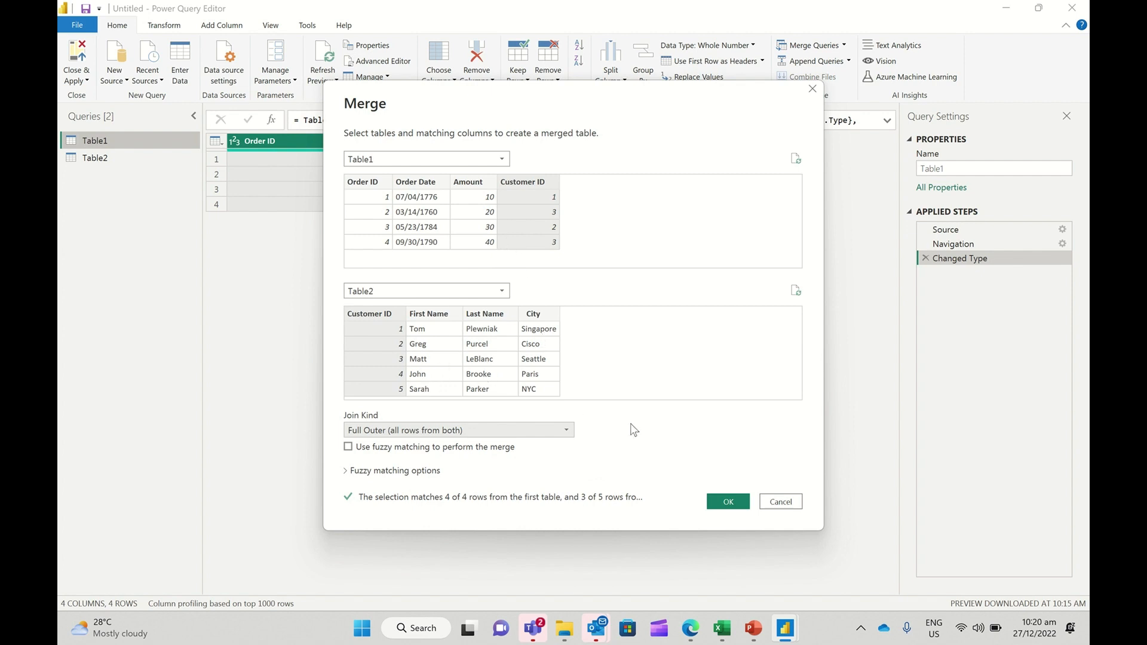
click(728, 501)
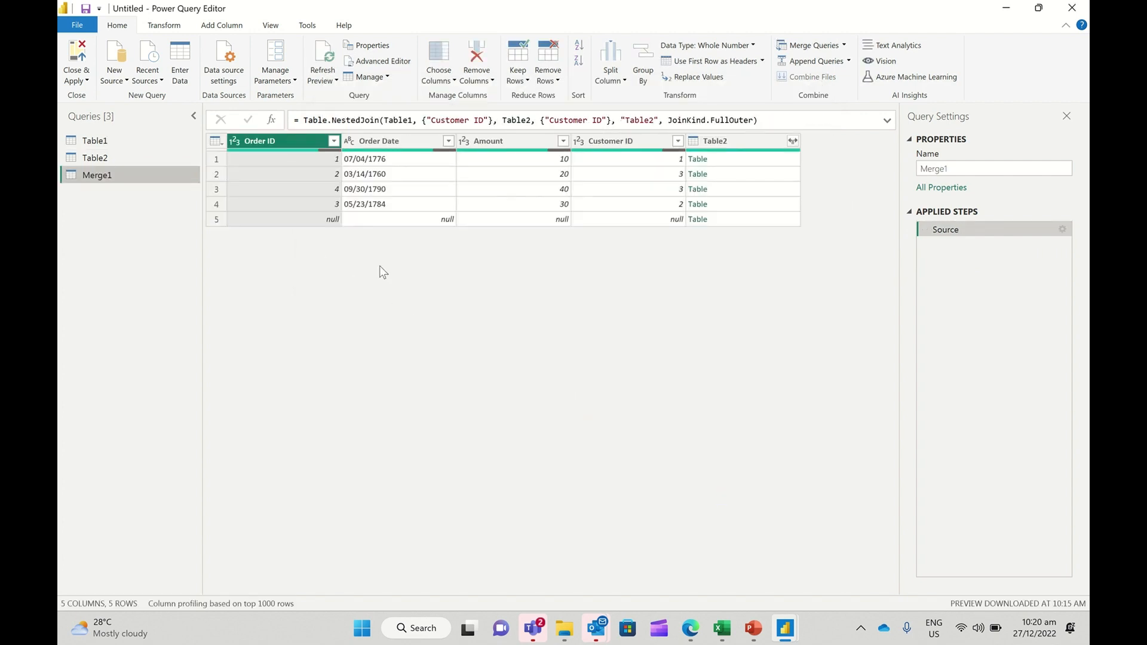
Step: Expand the Table2 column of the full outer merge into First Name, Last Name and City, leaving out Customer ID
click(792, 141)
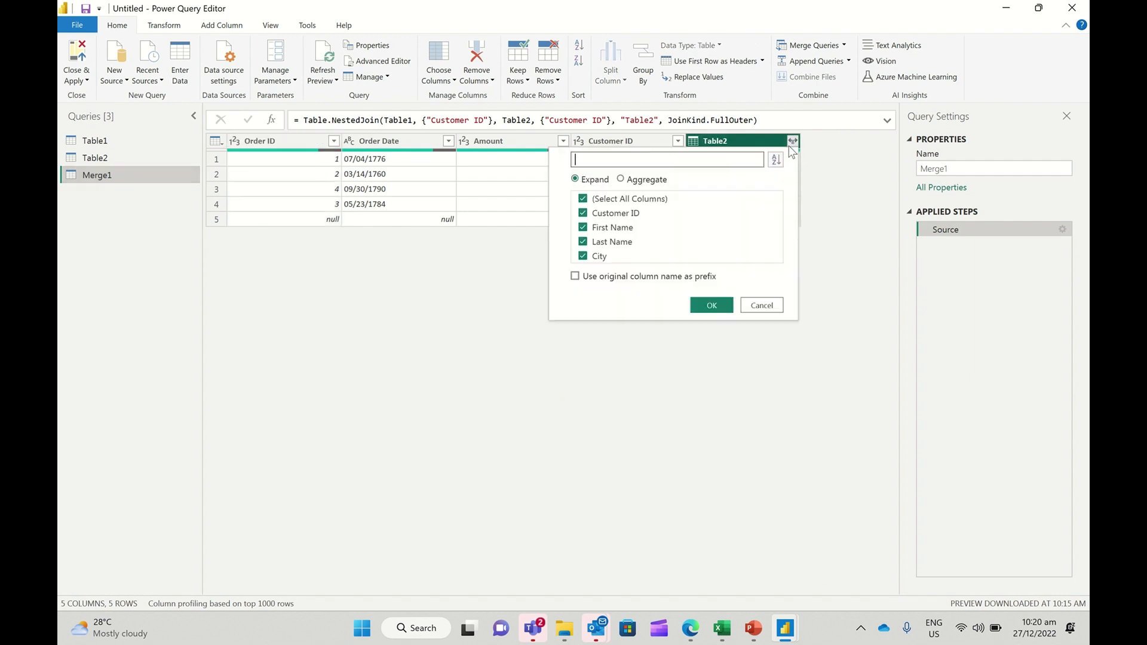
click(604, 213)
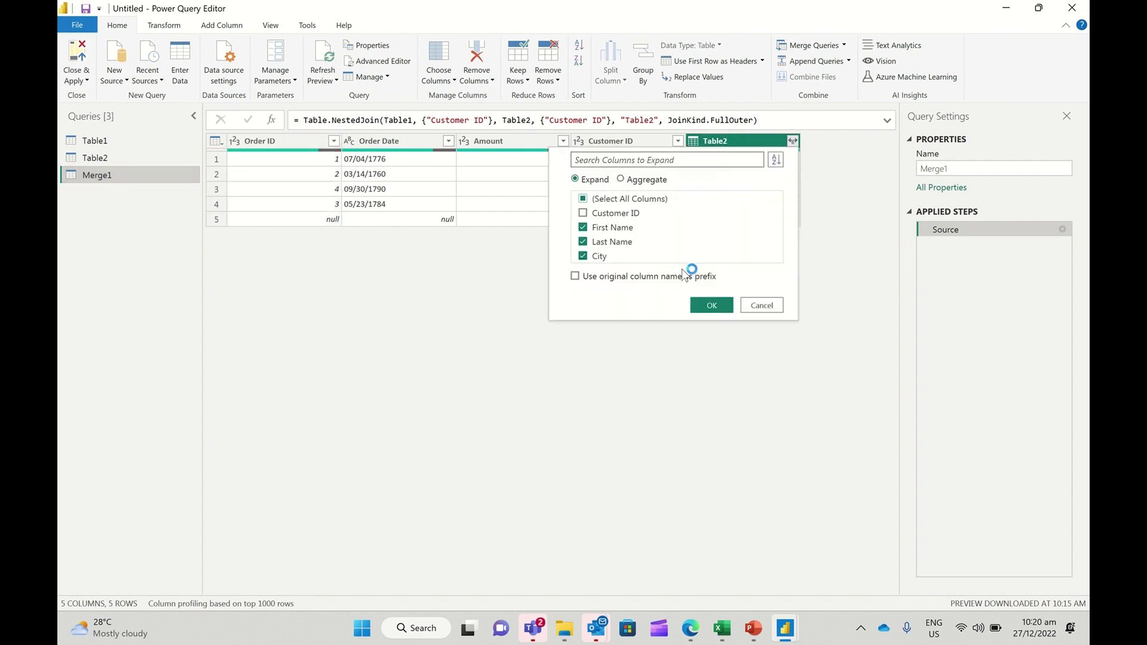
click(701, 306)
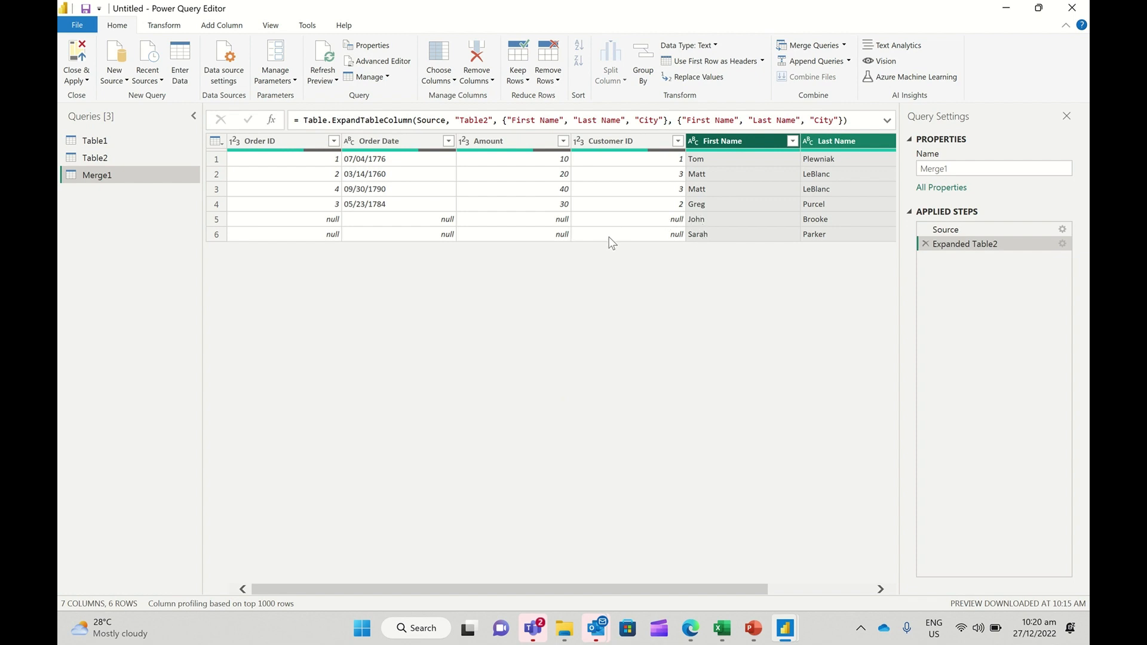
Step: Delete the Merge1 query holding the full outer join and confirm the deletion
right_click(127, 180)
click(153, 215)
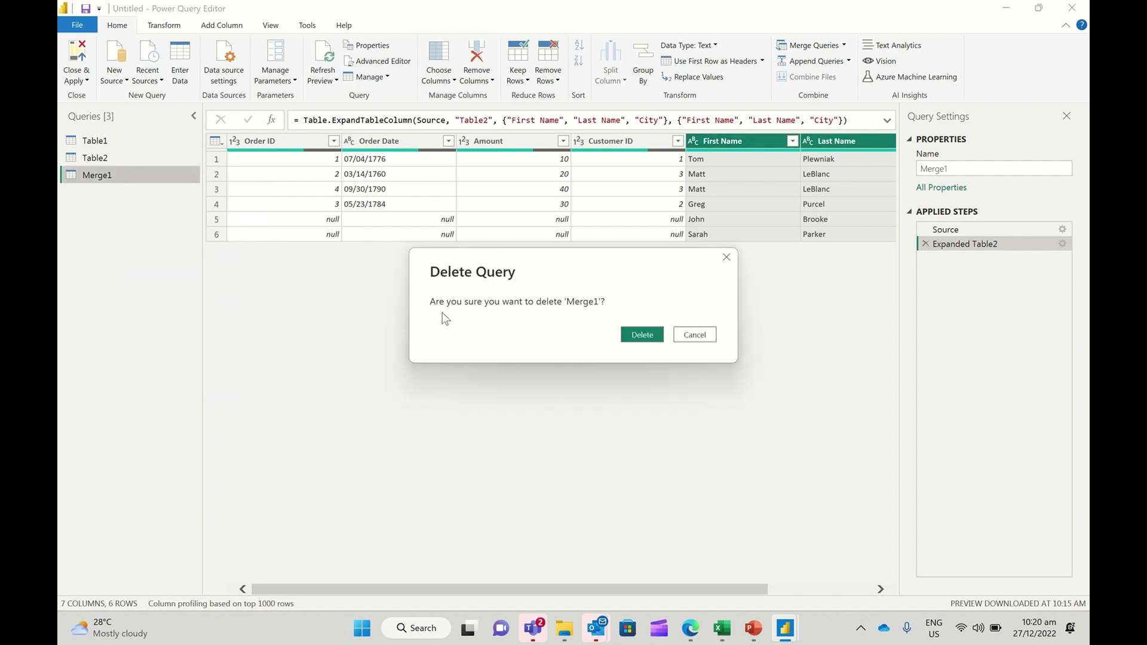
click(640, 334)
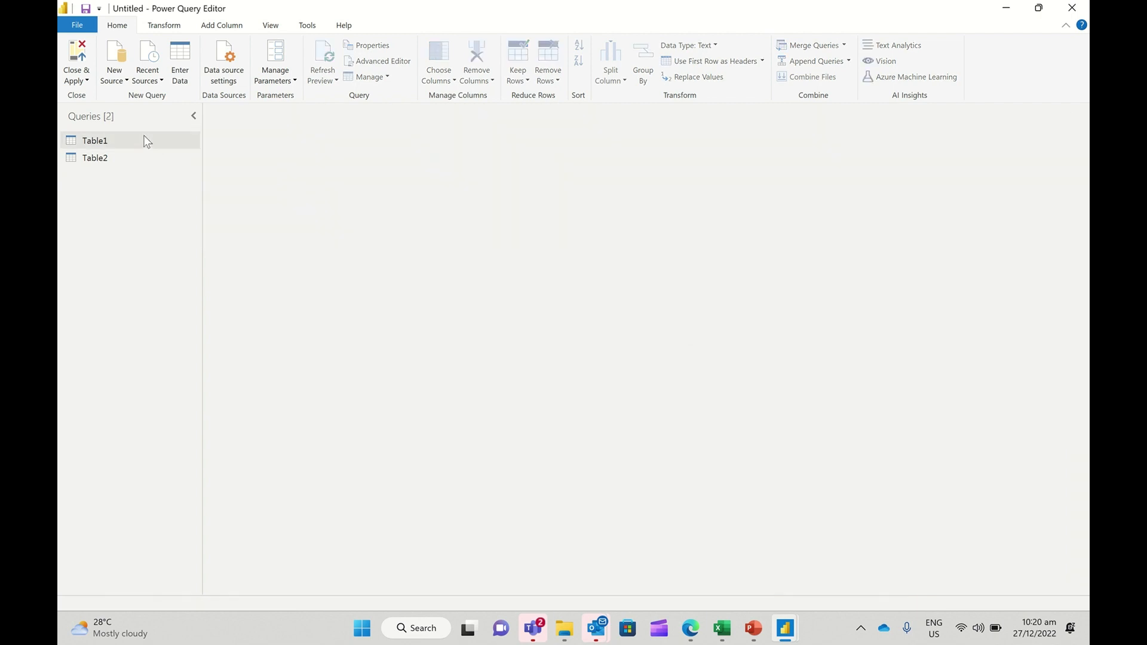
Step: Merge Table1 with Table2 as a new query, matching on Customer ID with an Inner join
click(142, 139)
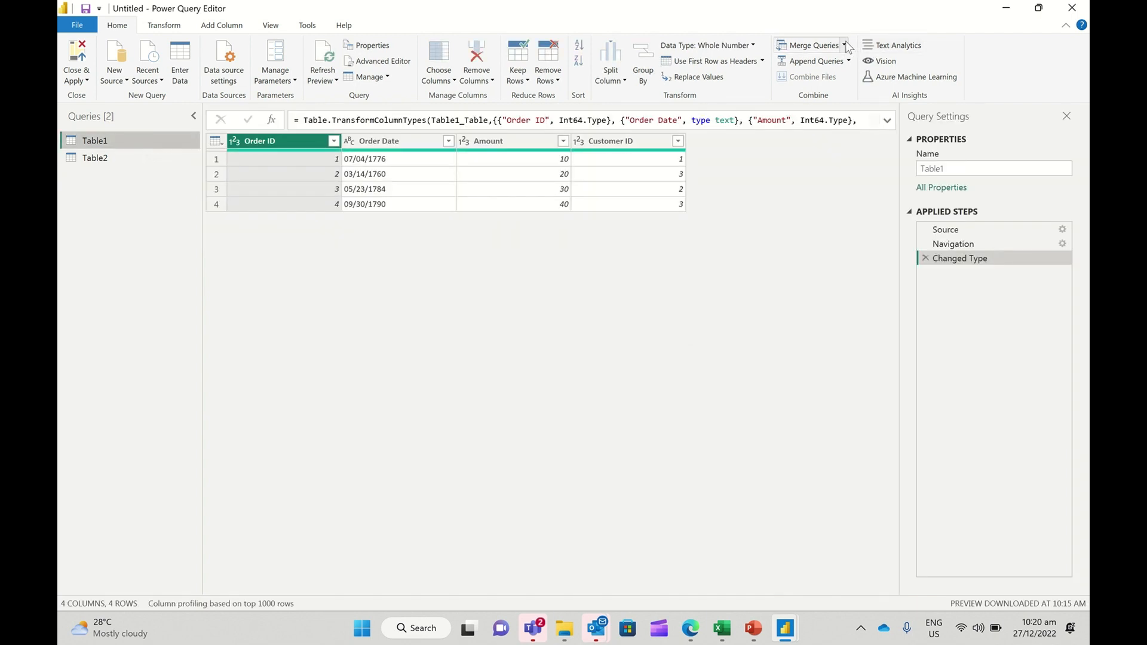
click(843, 45)
click(821, 87)
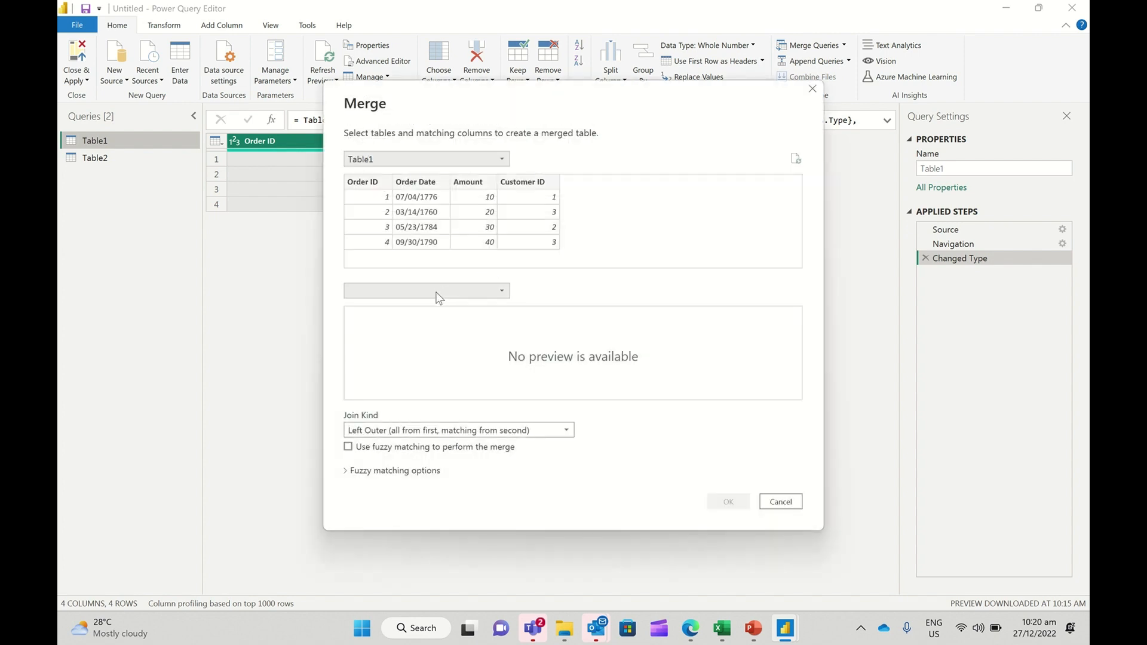
click(438, 294)
click(407, 329)
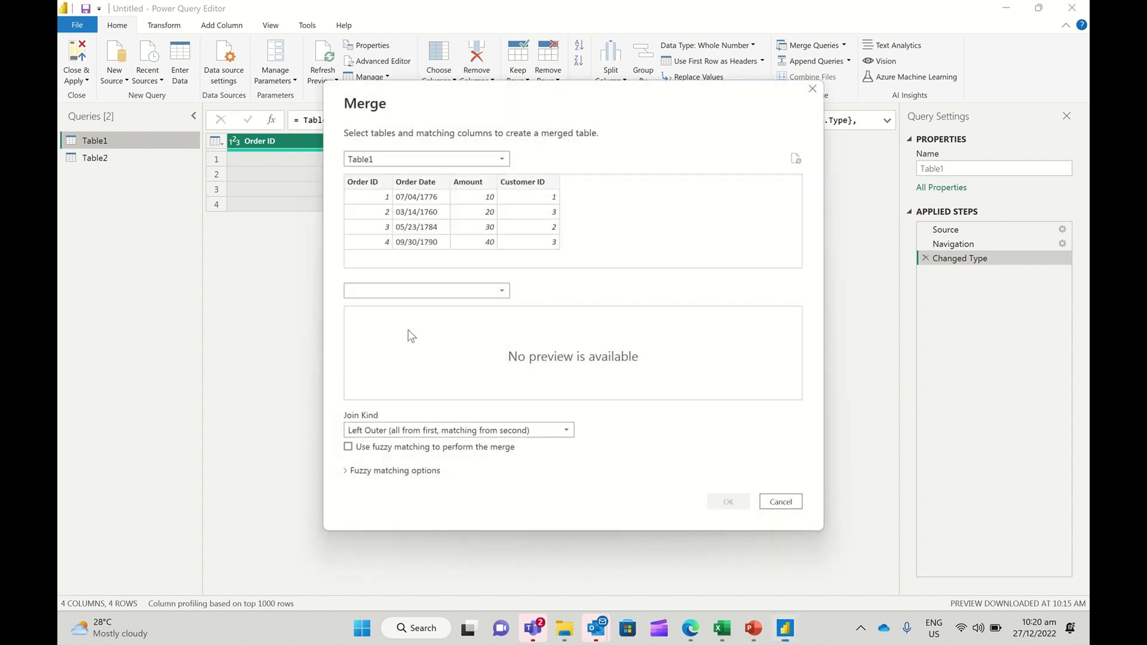
click(428, 291)
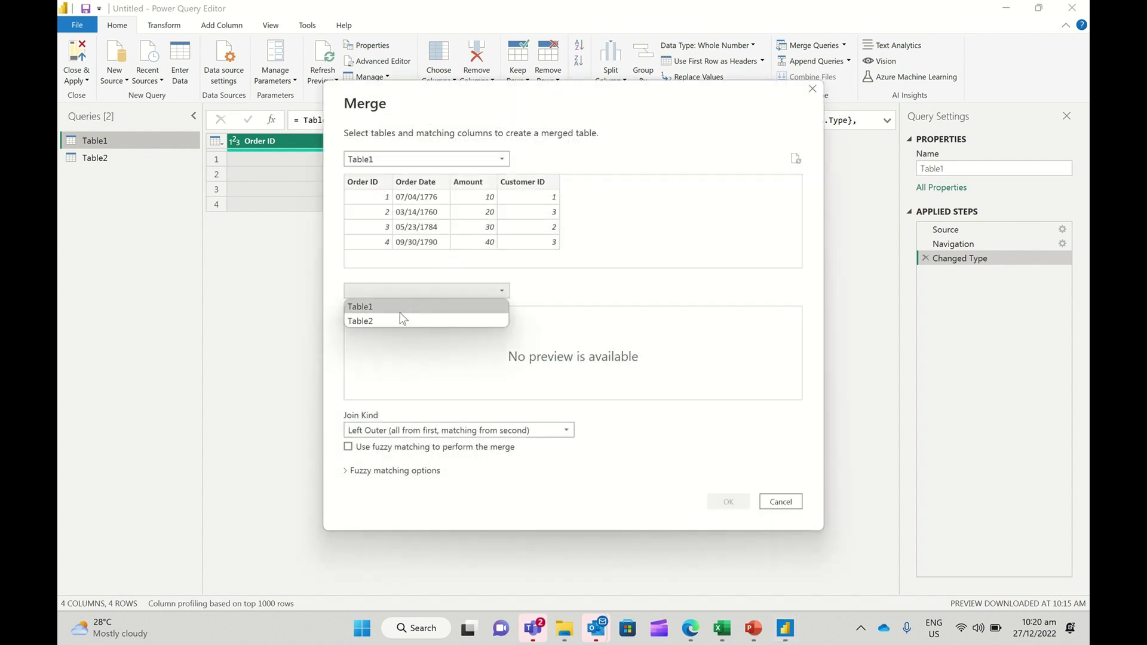
click(399, 323)
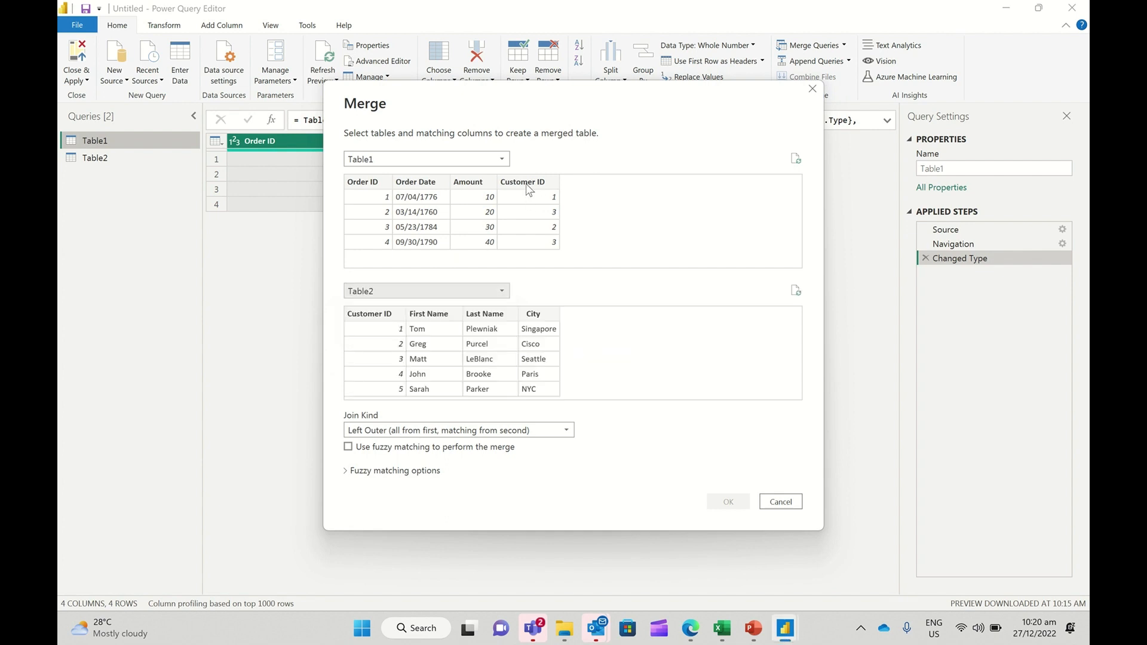
click(528, 186)
click(376, 314)
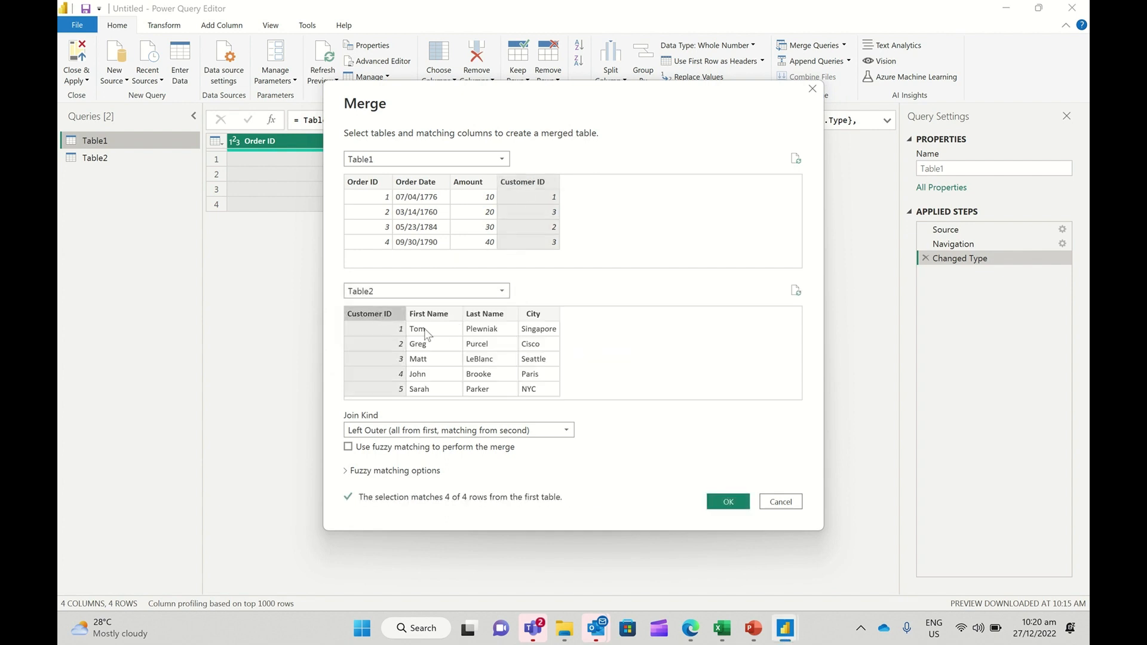
click(415, 430)
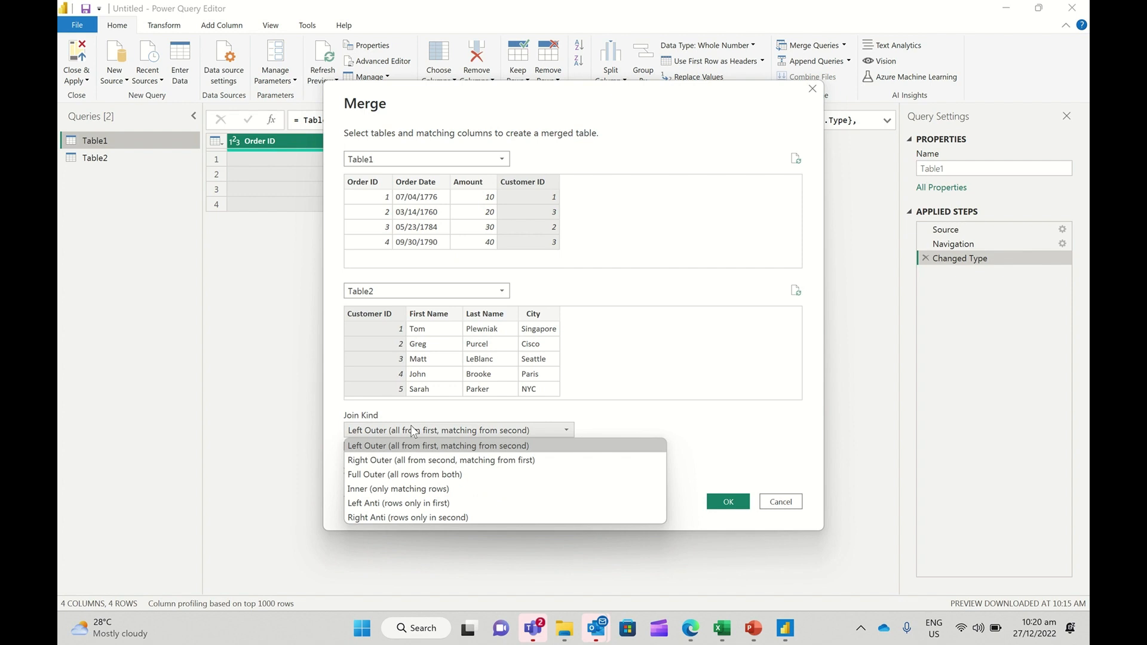
click(390, 489)
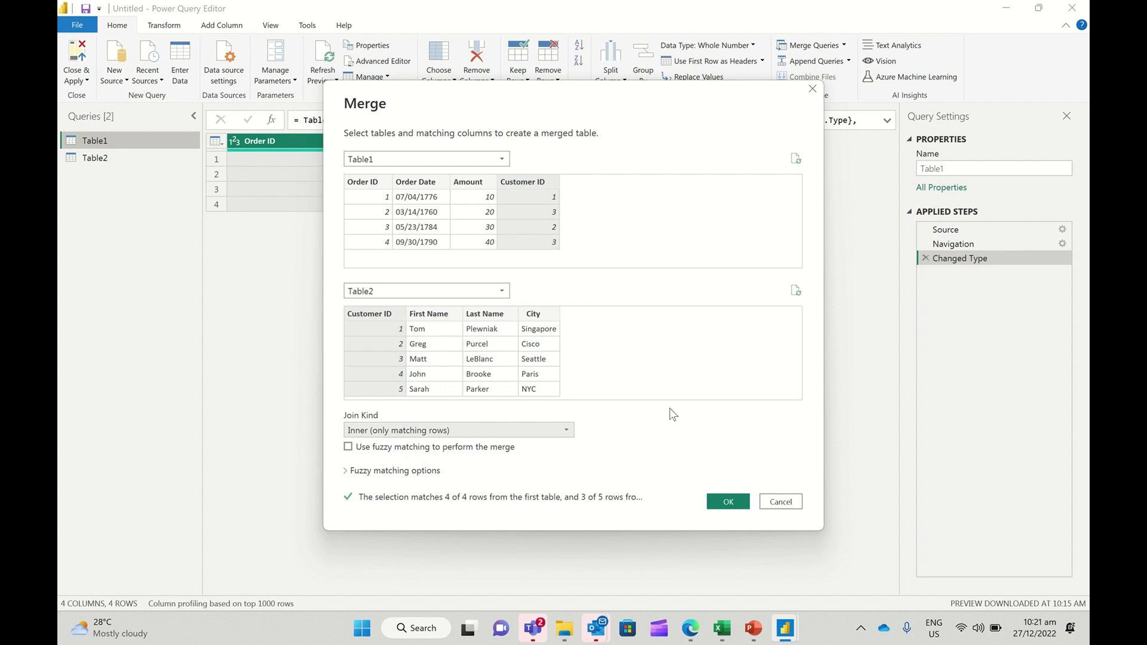
click(716, 502)
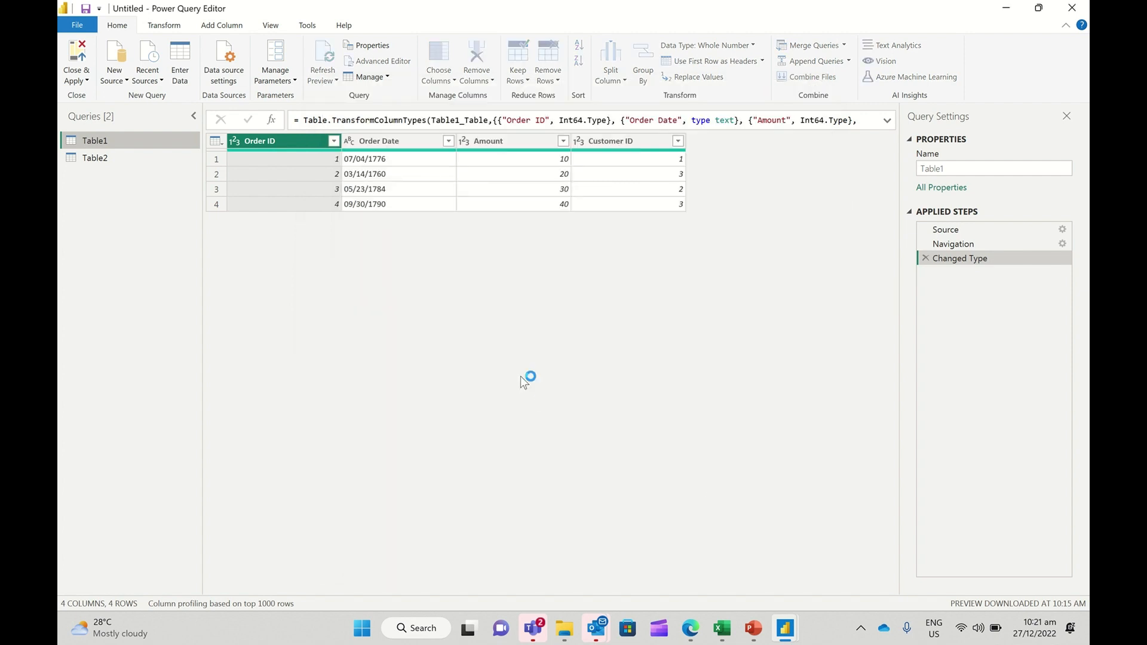
Step: Expand the Table2 column of the inner merge into First Name, Last Name and City, leaving out Customer ID
click(793, 141)
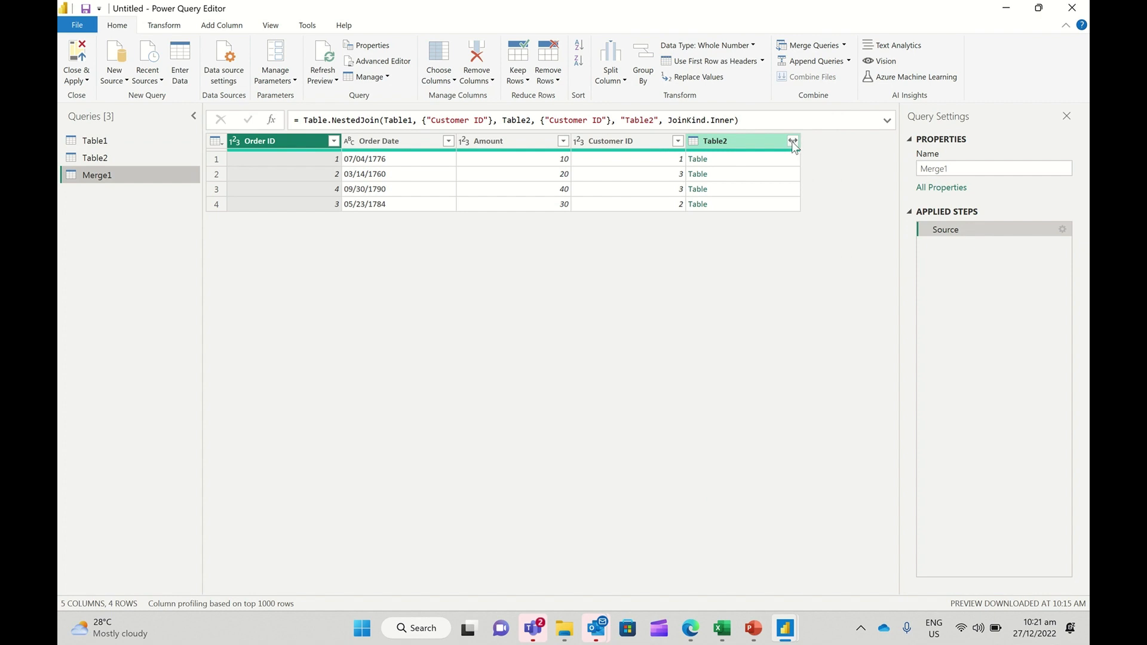
click(605, 217)
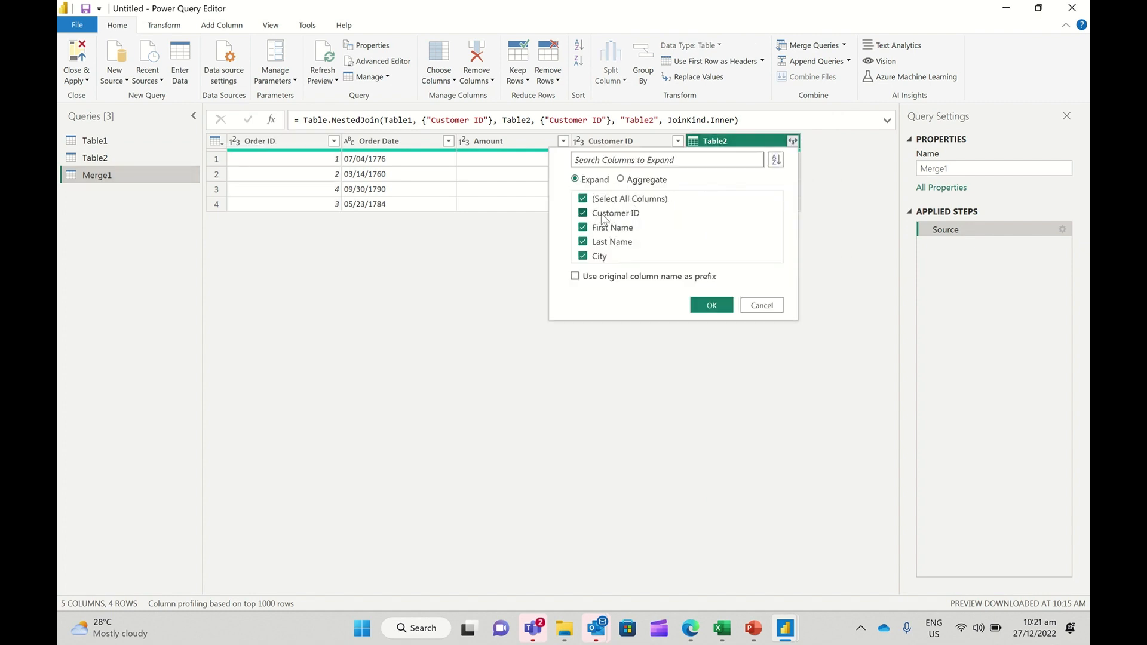
click(707, 308)
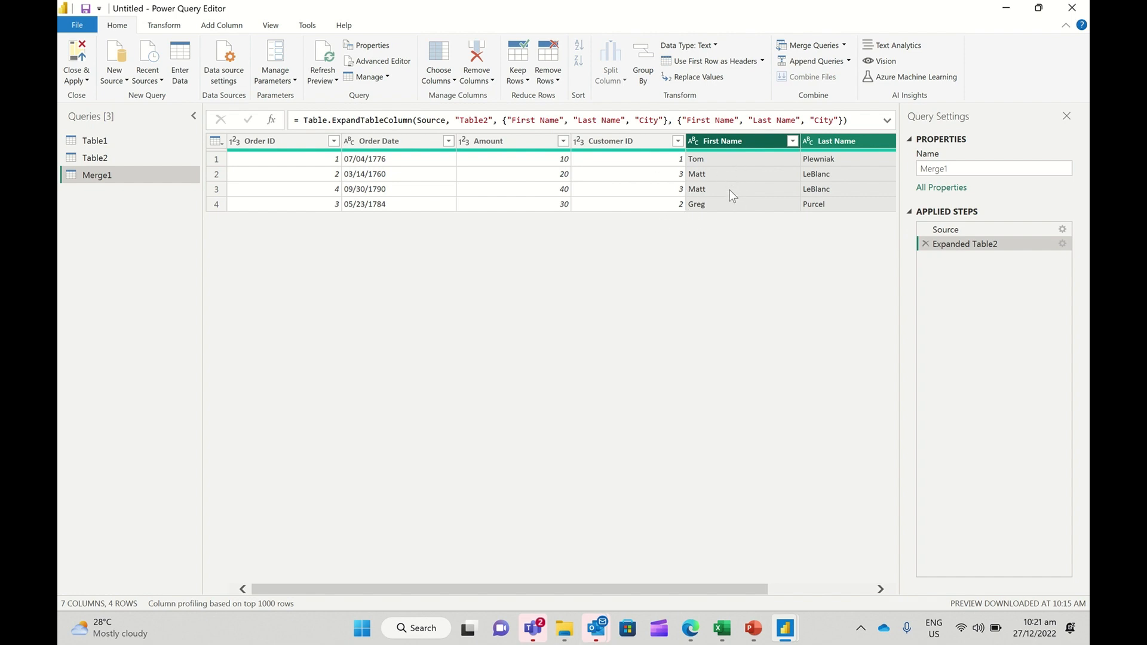
Step: Delete the Merge1 query holding the inner join and confirm the deletion
right_click(154, 173)
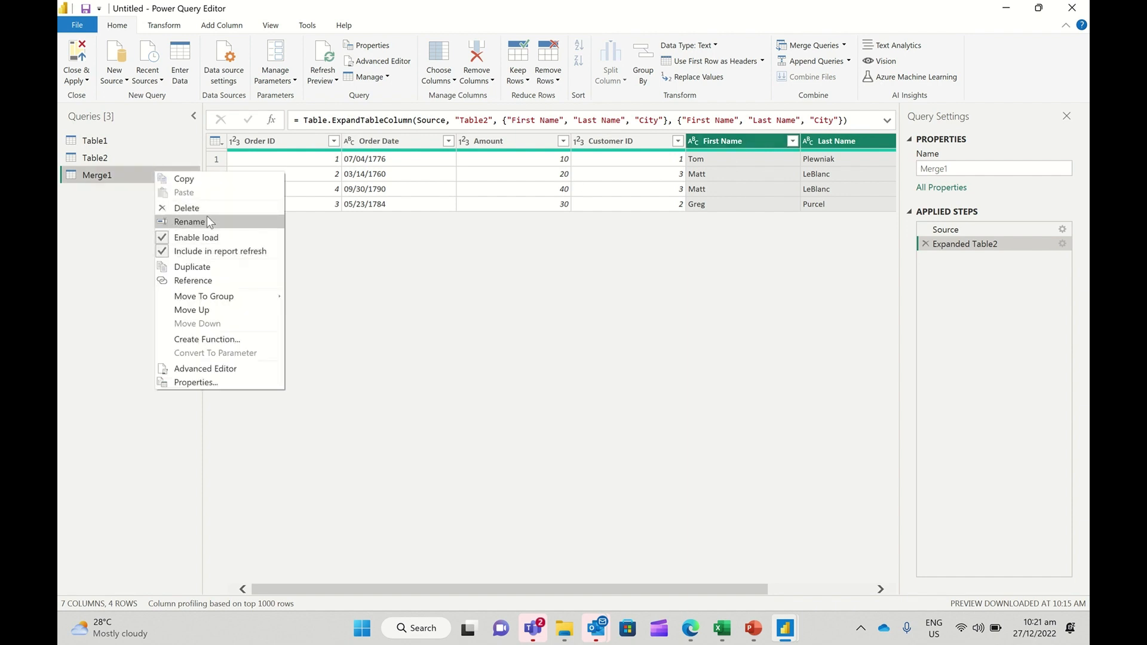
click(203, 209)
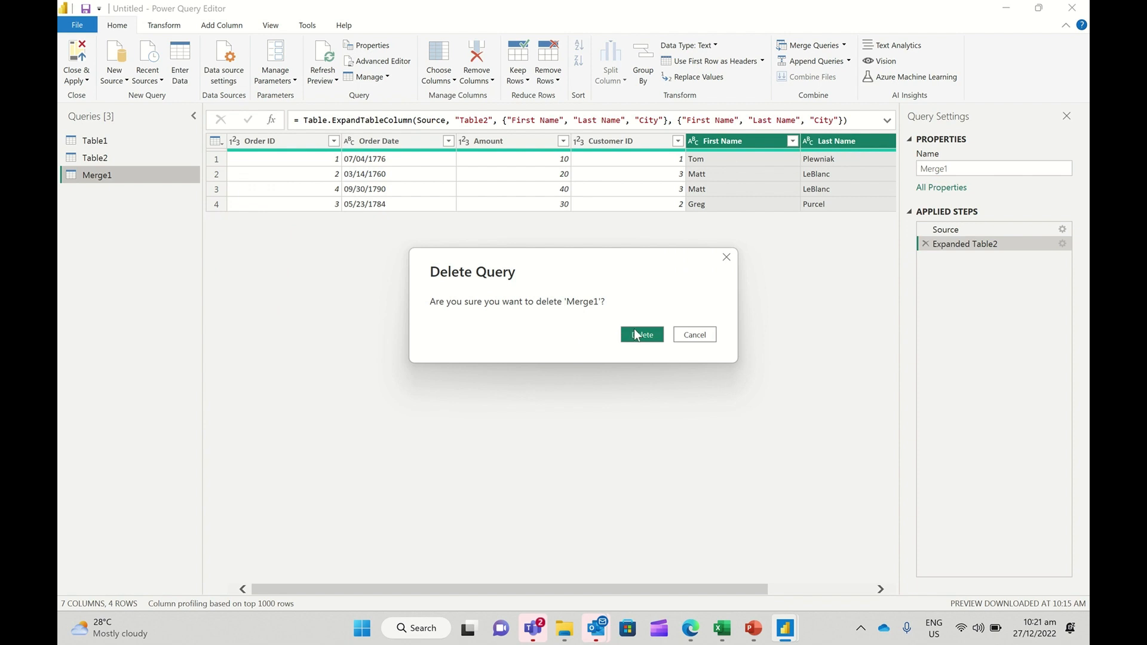
click(637, 334)
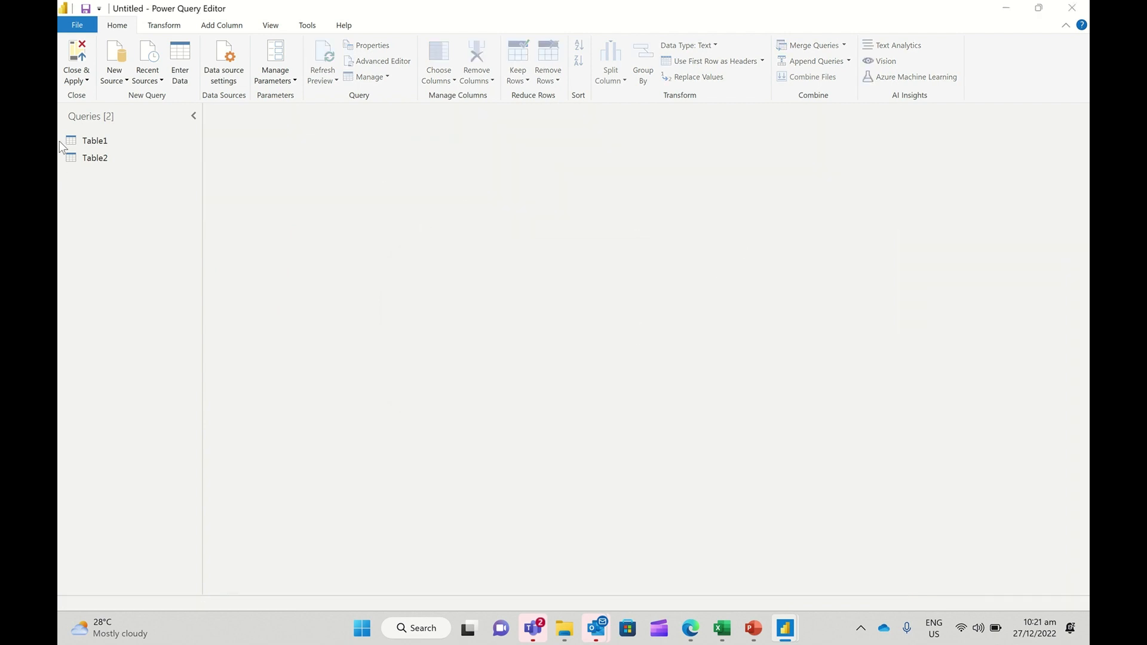
Step: Merge Table1 with Table2 as a new query, matching on Customer ID with a Left Anti join
click(96, 141)
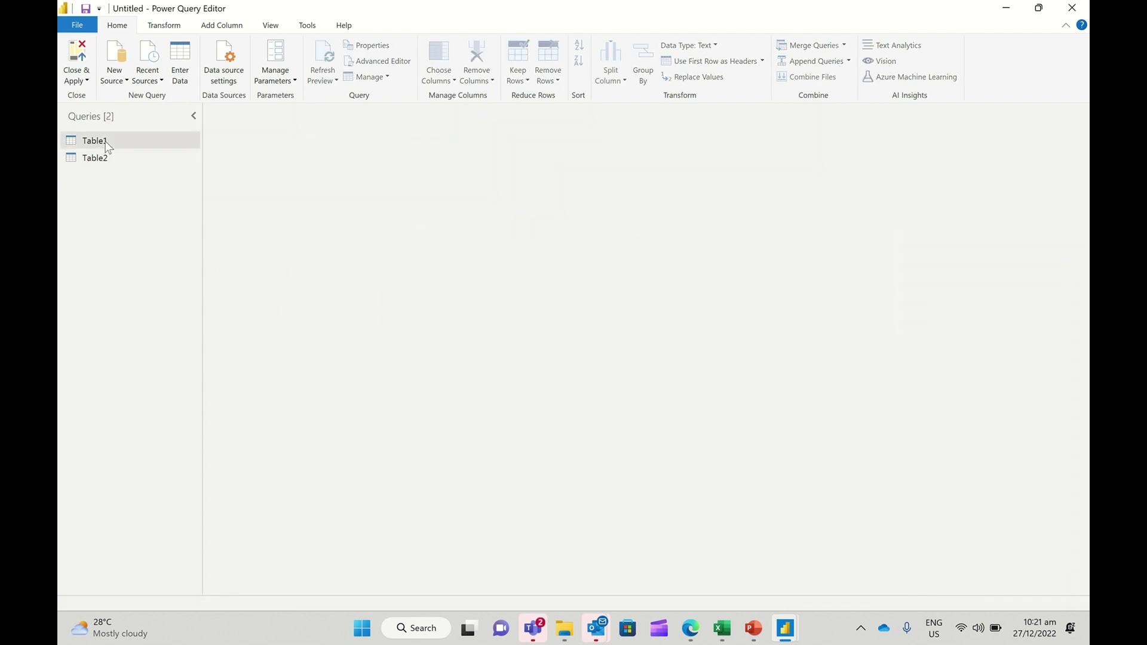
click(844, 43)
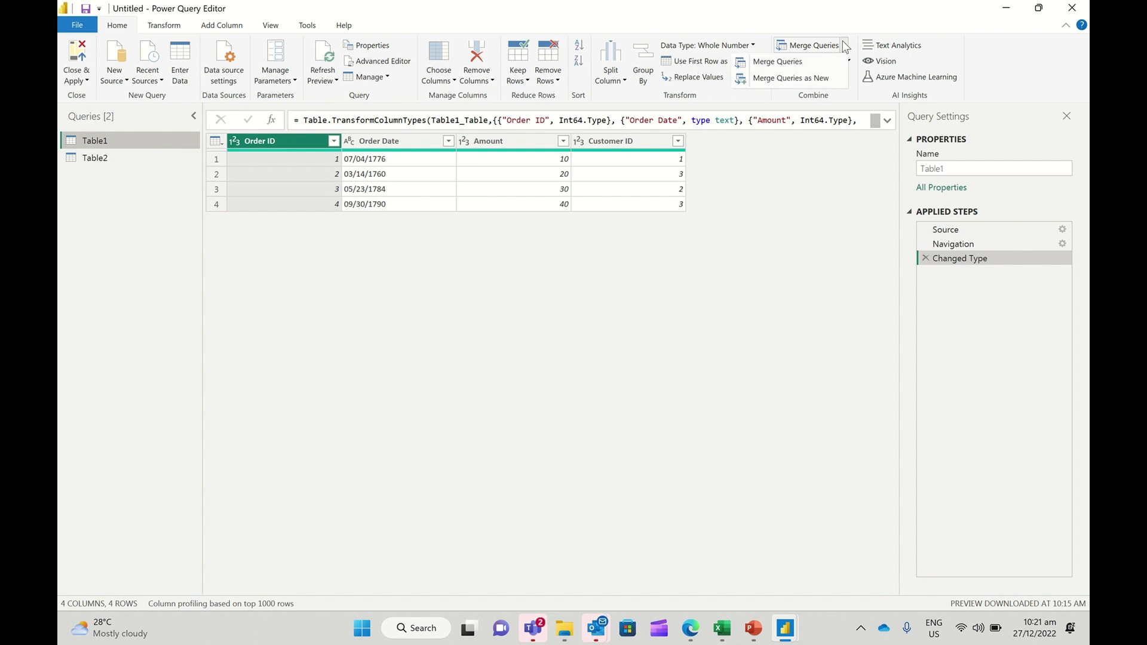
click(810, 80)
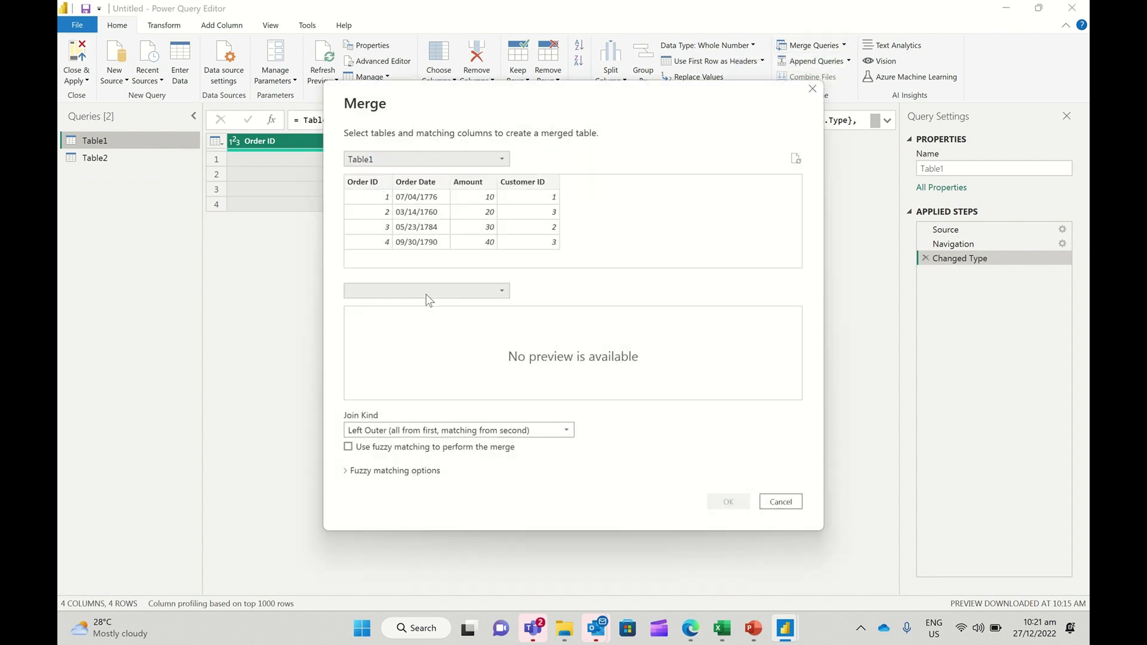
click(426, 293)
click(405, 320)
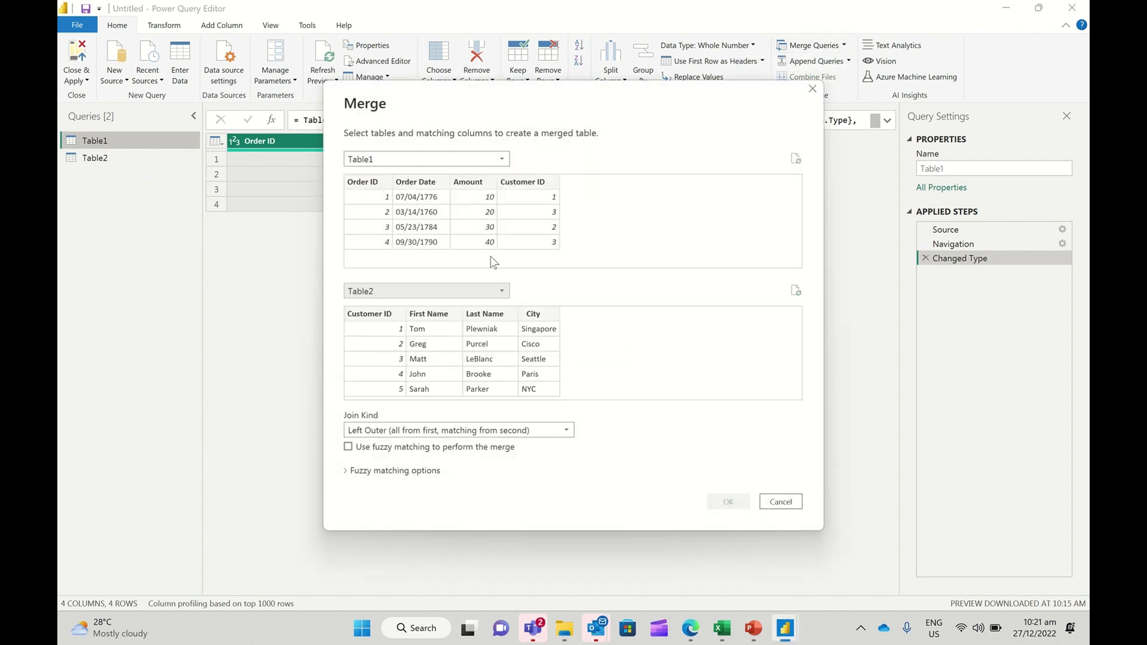
click(536, 180)
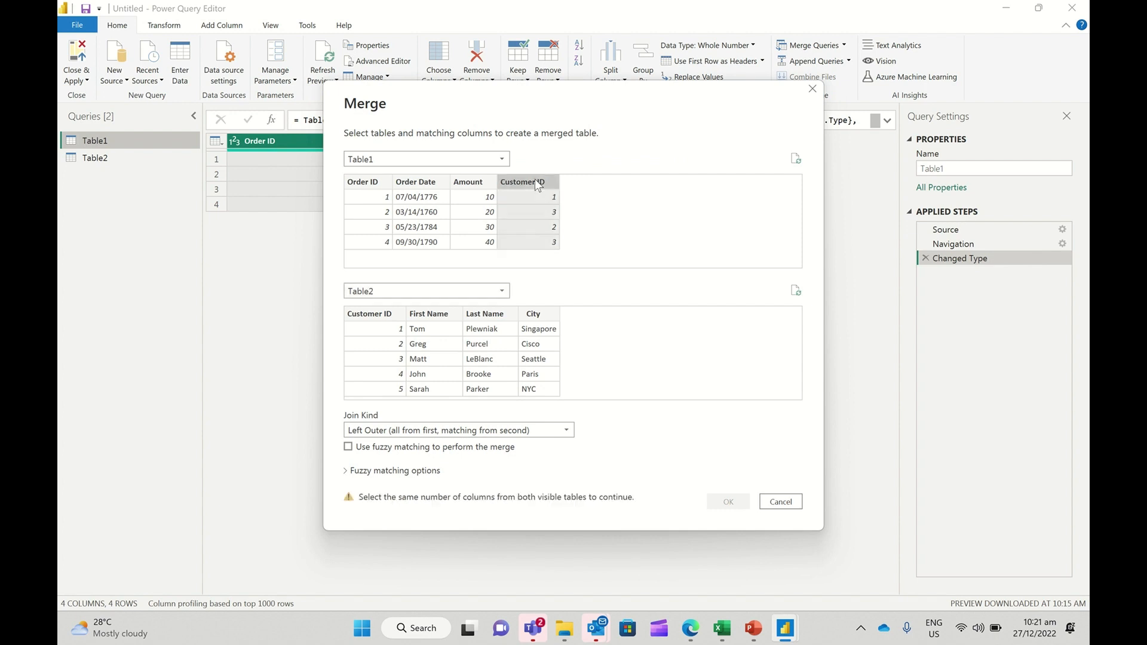
click(379, 314)
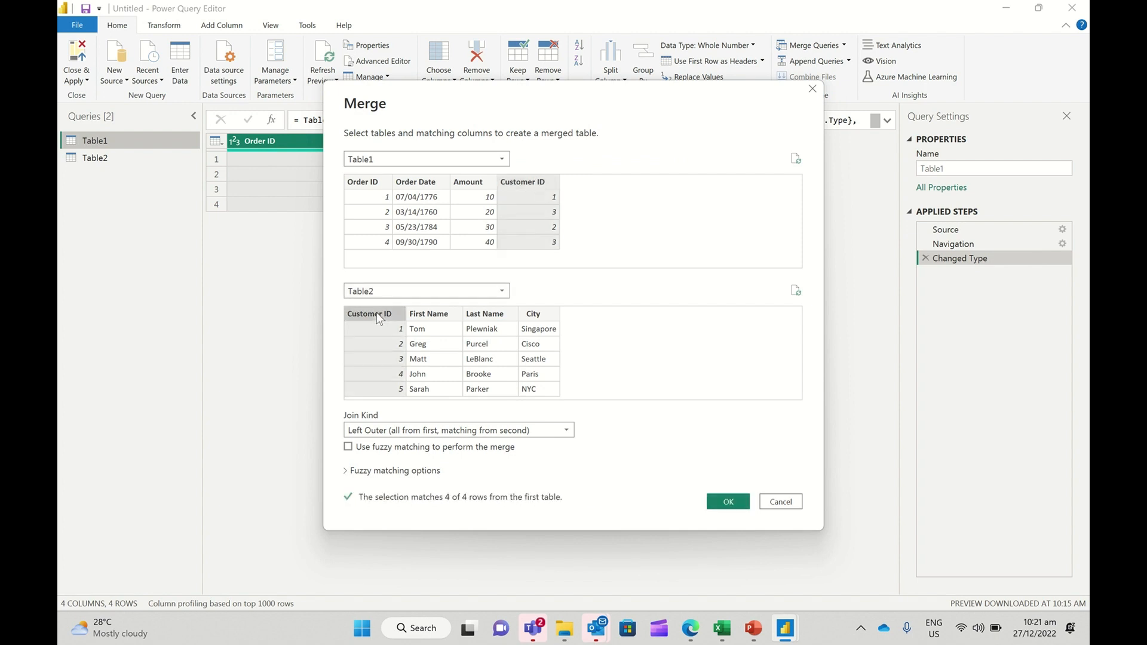
click(389, 436)
click(383, 504)
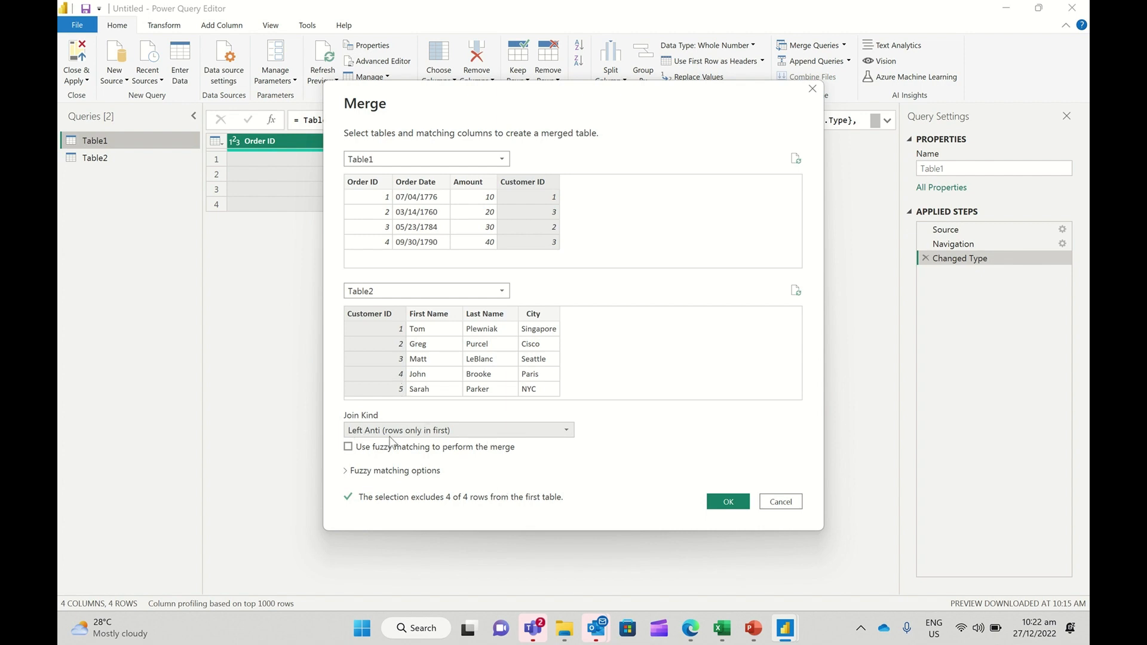
click(739, 502)
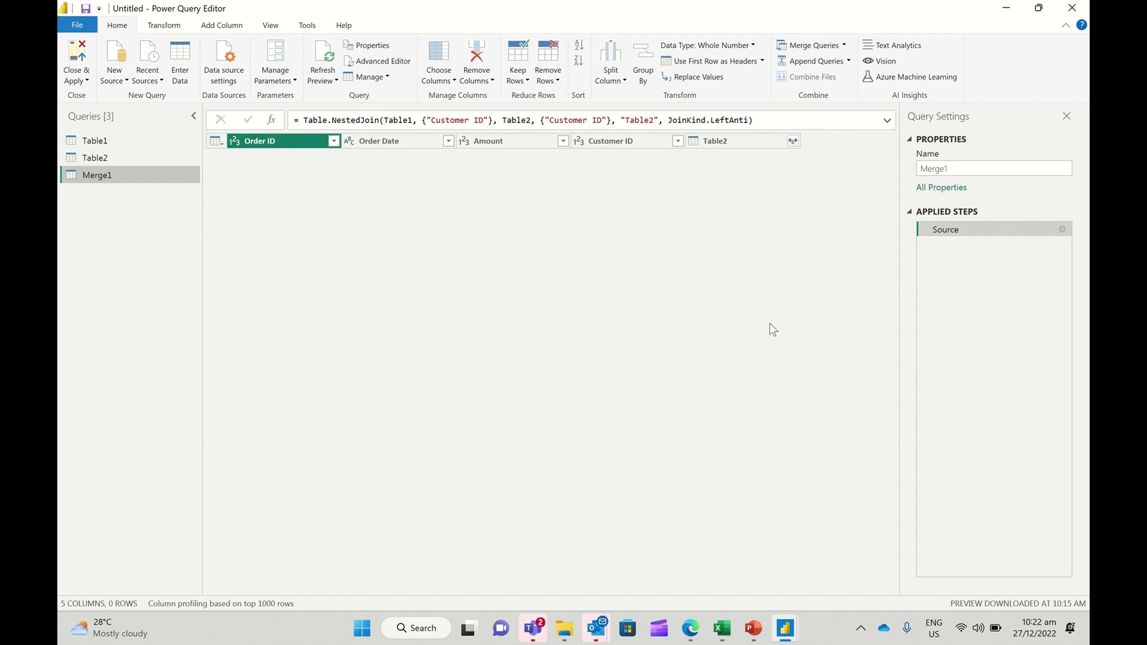
Step: Expand all columns of Table2 in the left anti merge and delete the Merge1 query, confirming the deletion
click(793, 140)
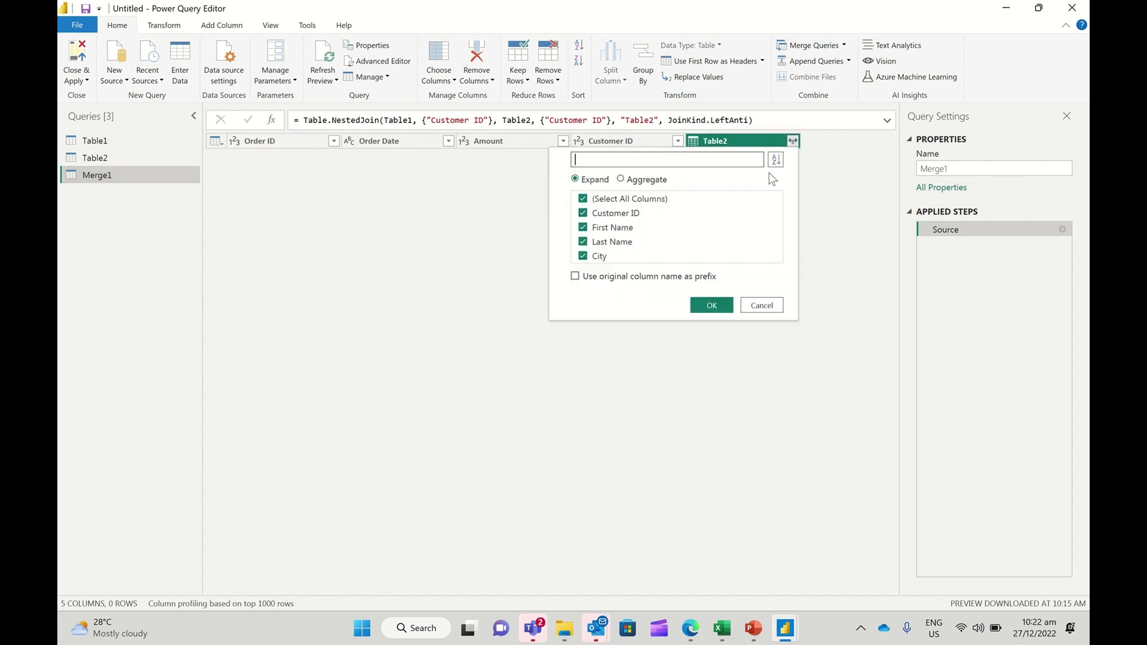
click(709, 306)
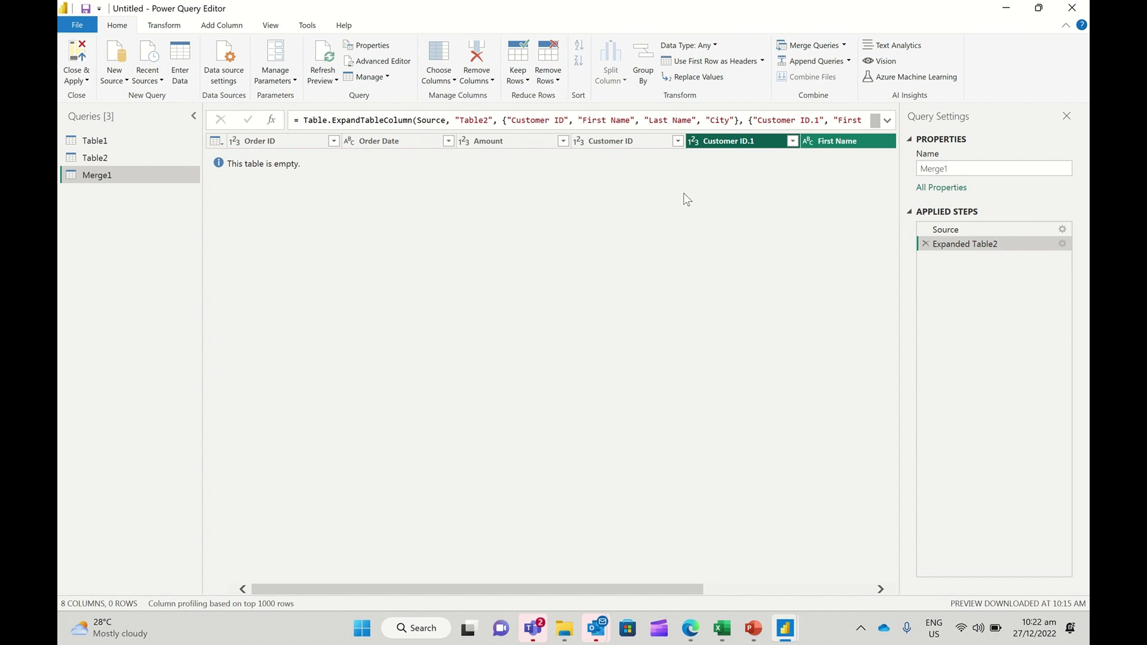
right_click(150, 173)
click(182, 214)
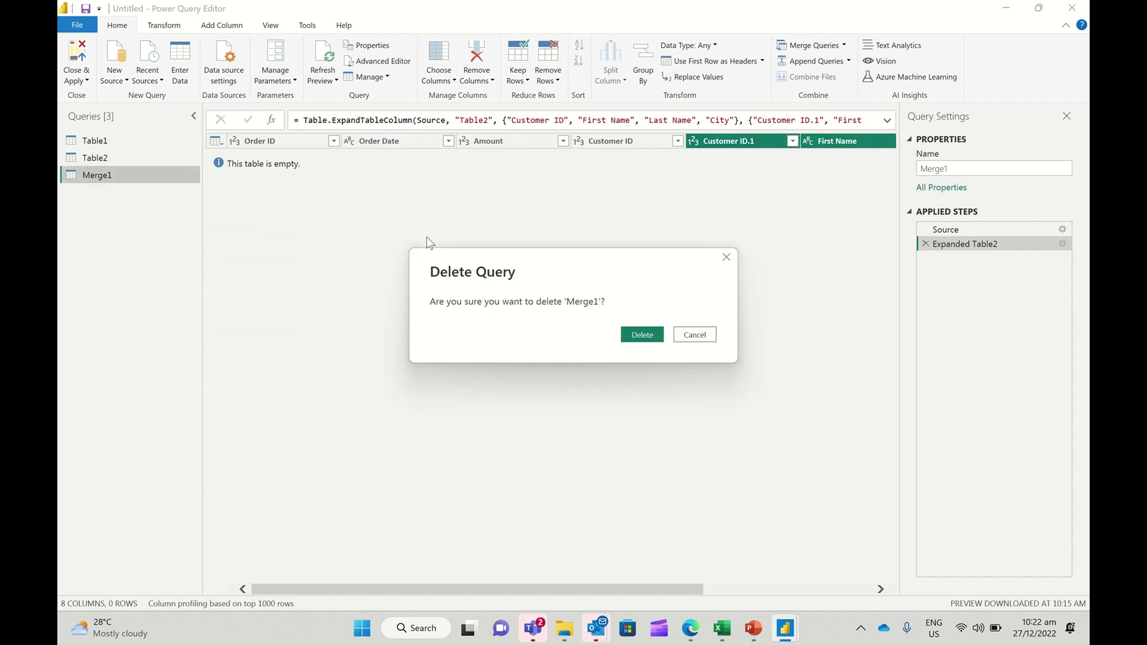
click(644, 336)
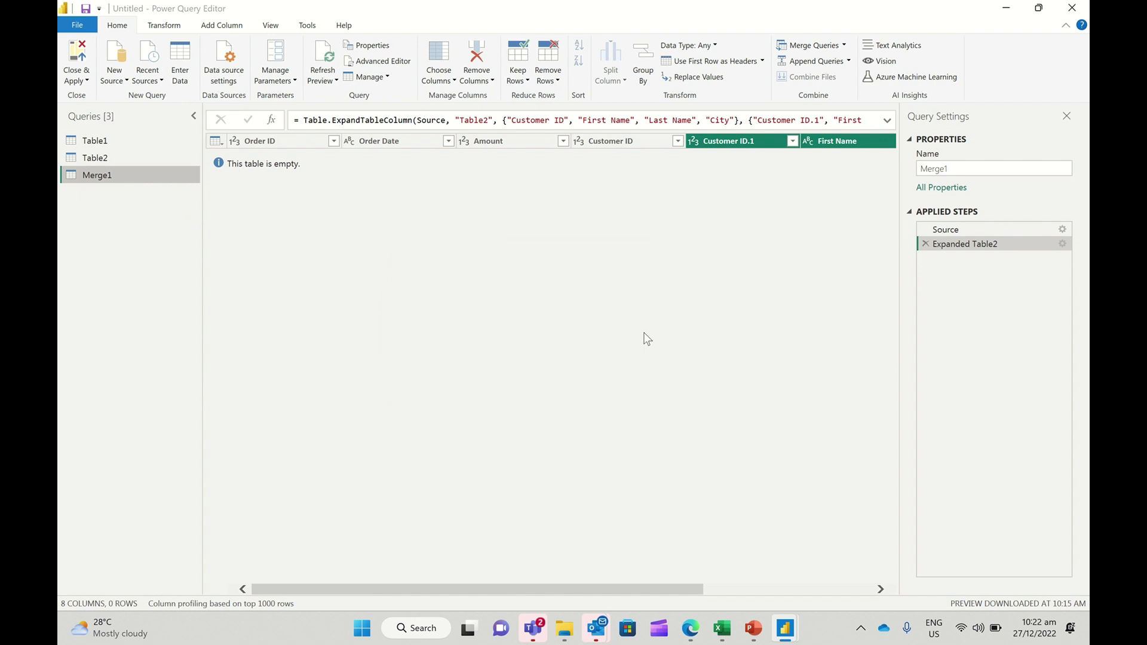
Step: Merge Table1 with Table2 as a new query, matching on Customer ID with a Right Anti join
click(123, 141)
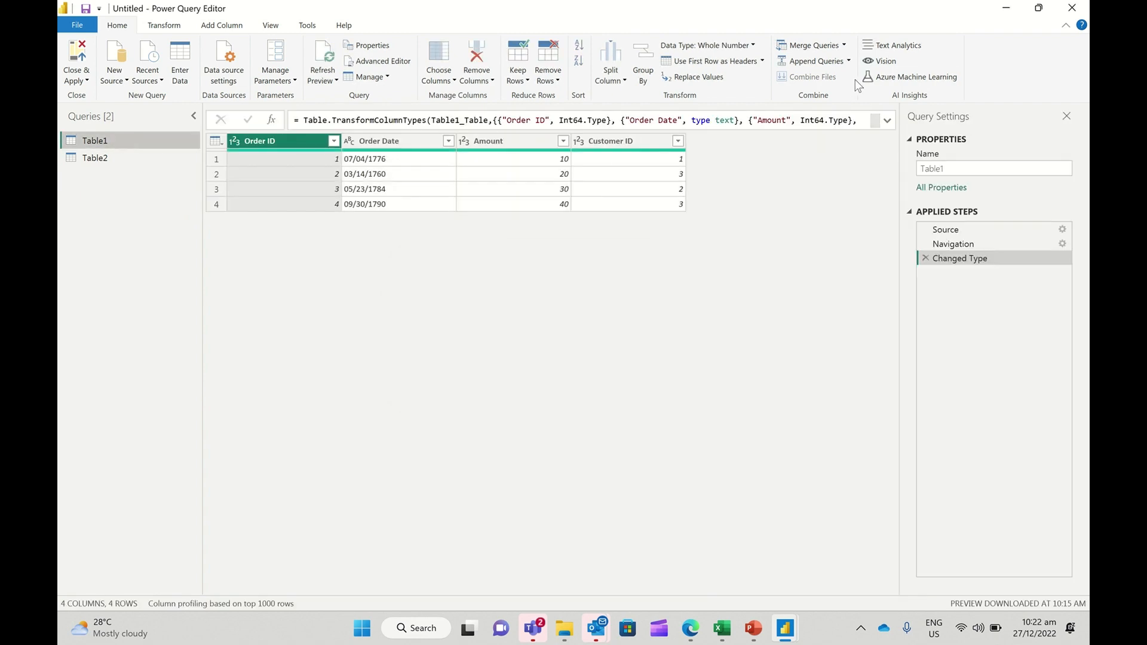
click(844, 45)
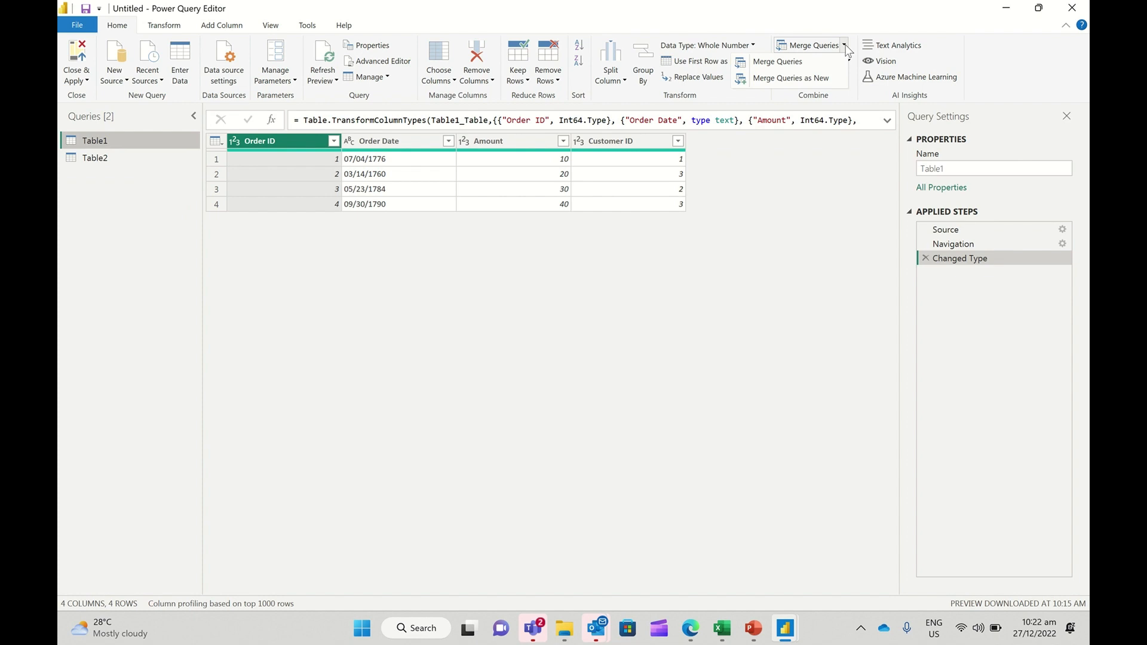
click(811, 81)
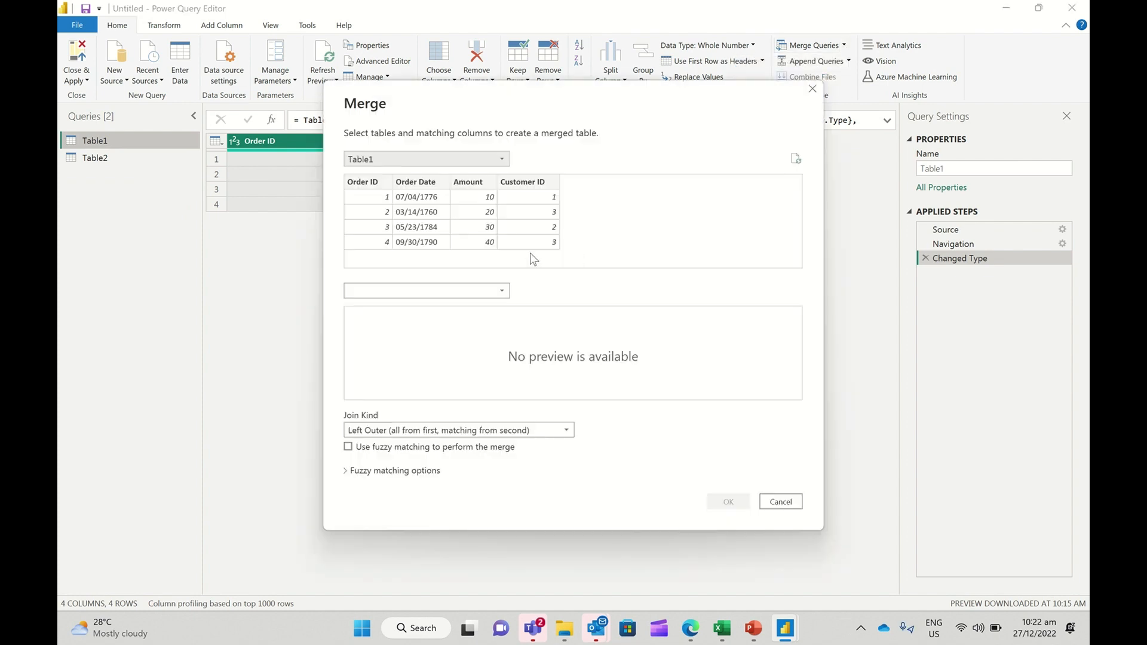
click(421, 291)
click(389, 318)
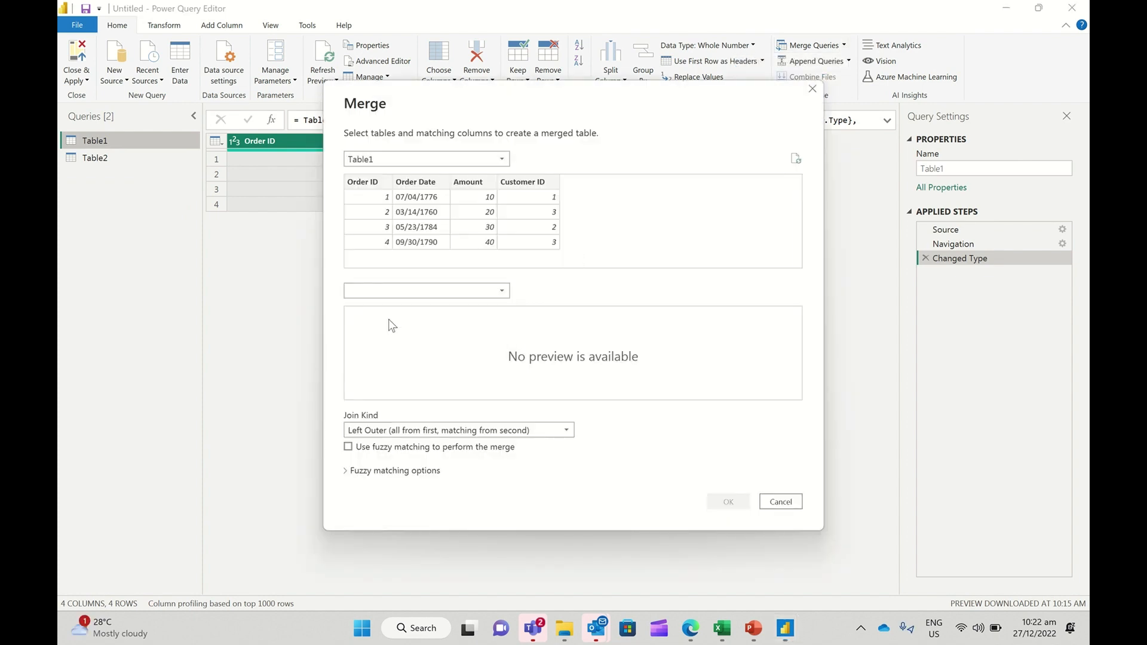
click(534, 183)
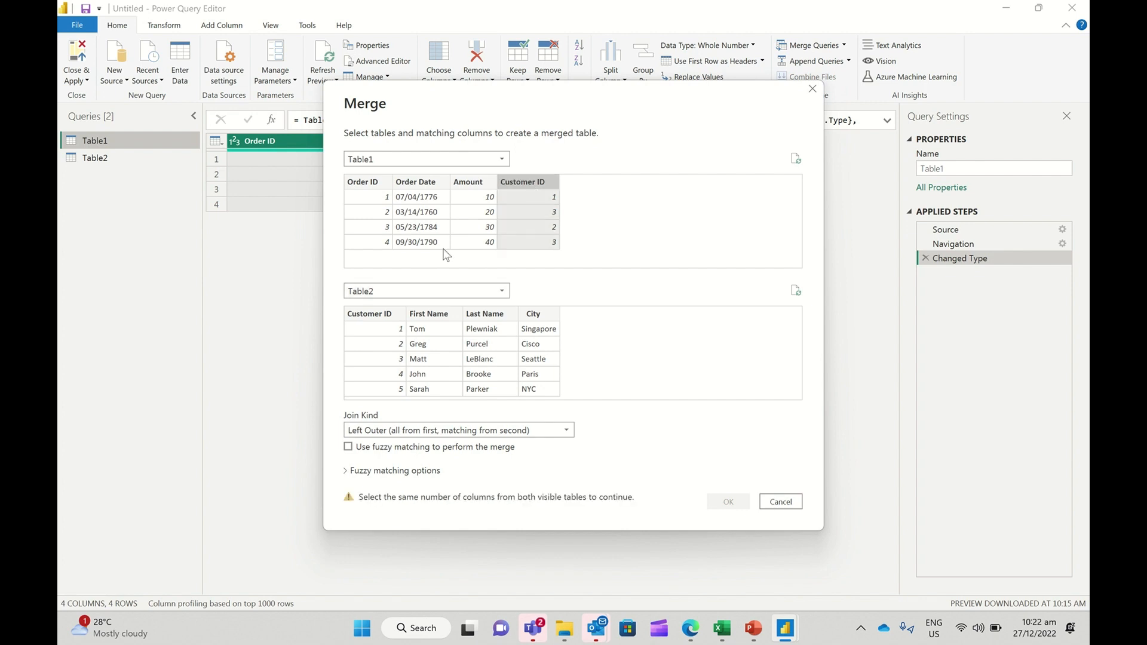
click(373, 315)
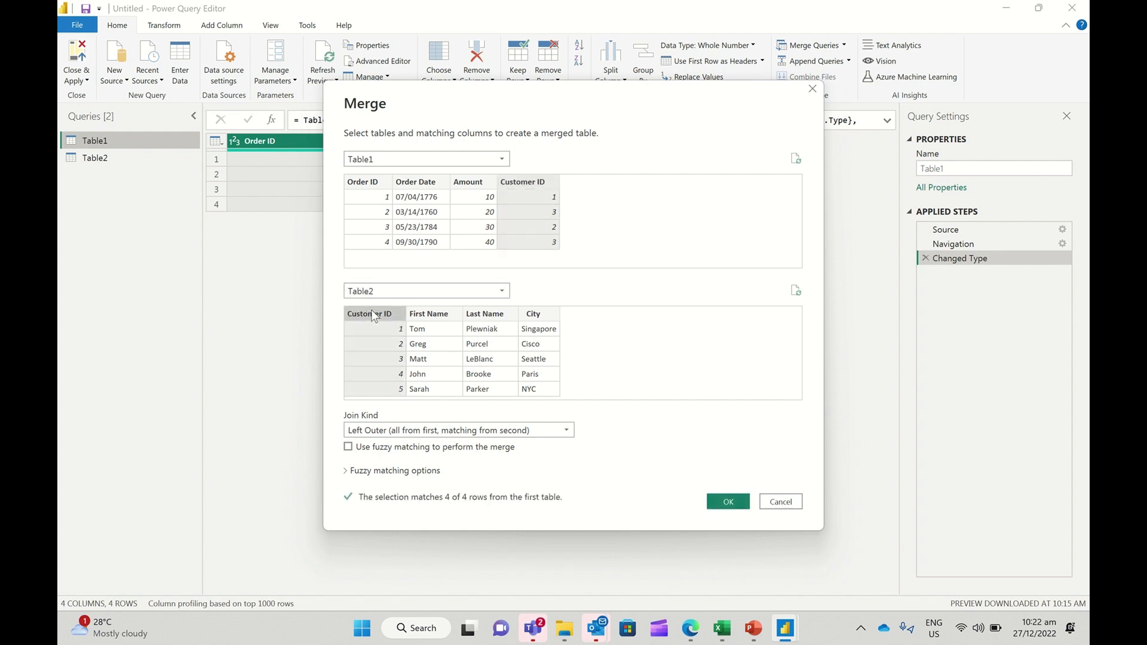
click(400, 430)
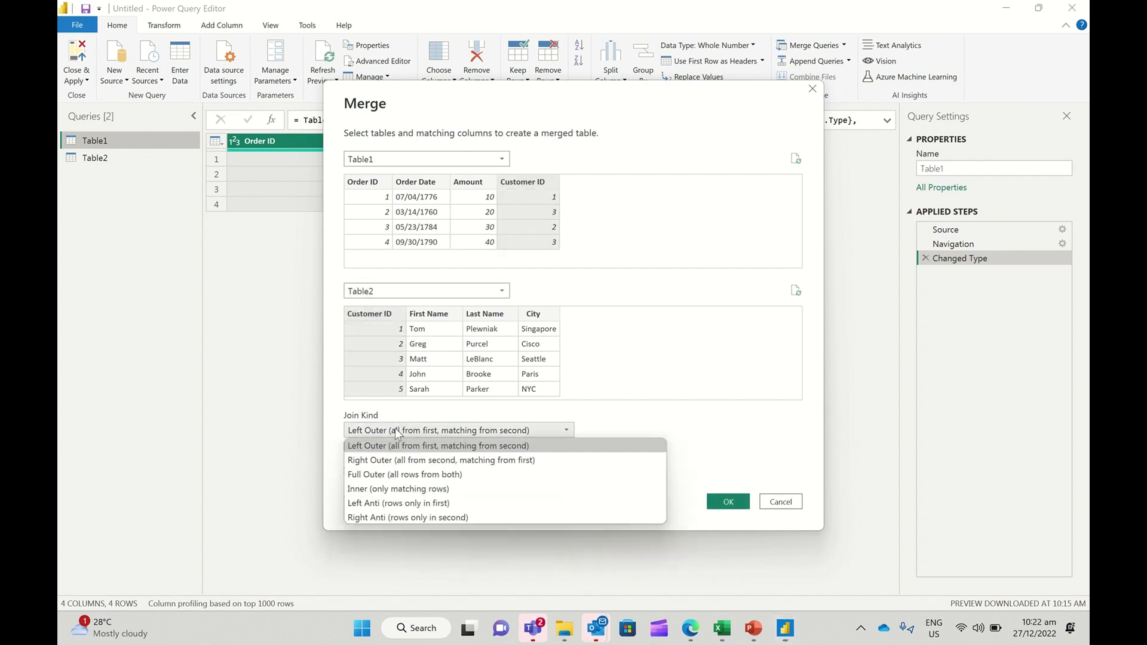
click(379, 515)
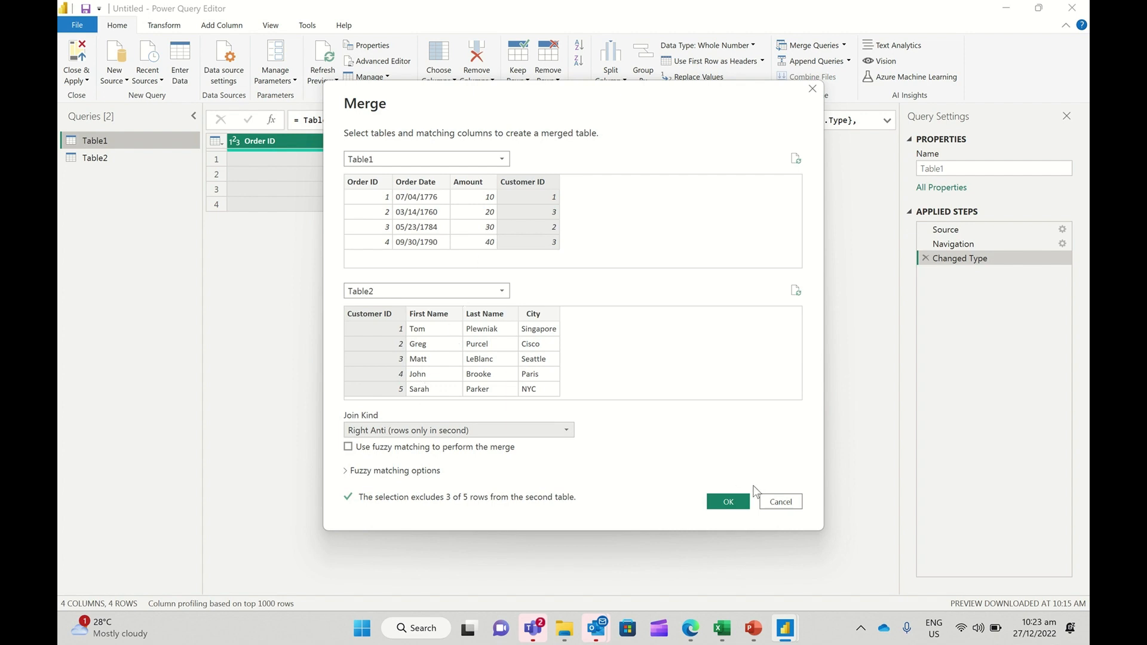
click(728, 502)
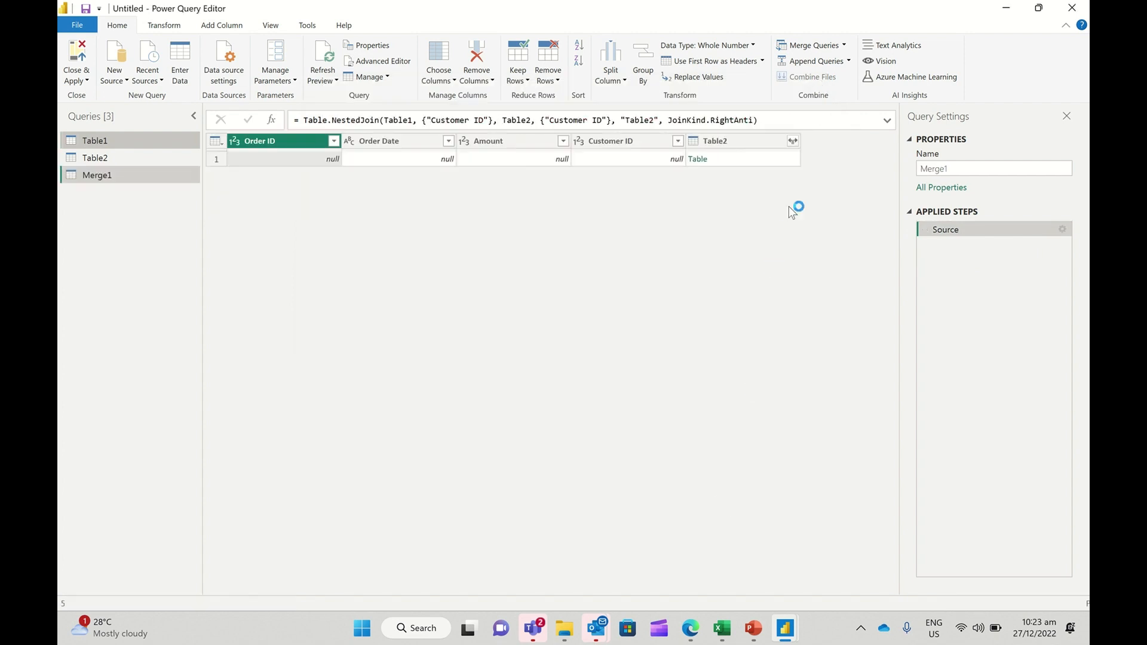
Step: Expand the Table2 column of the right anti merge into Customer ID, First Name, Last Name and City
click(793, 141)
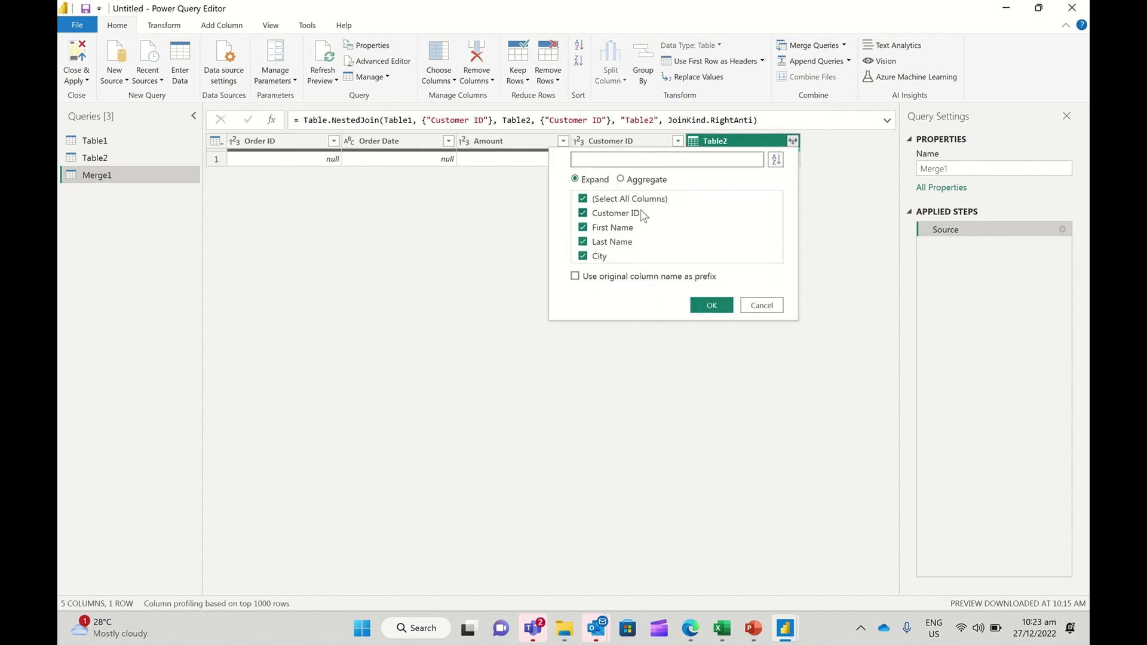
click(707, 307)
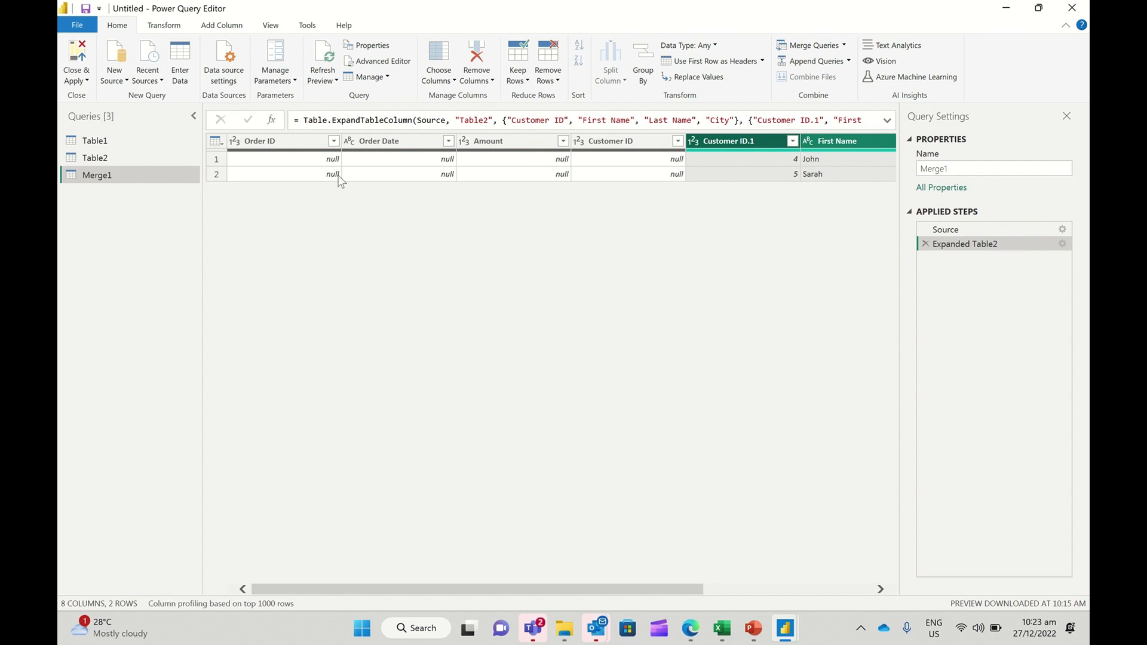
click(844, 46)
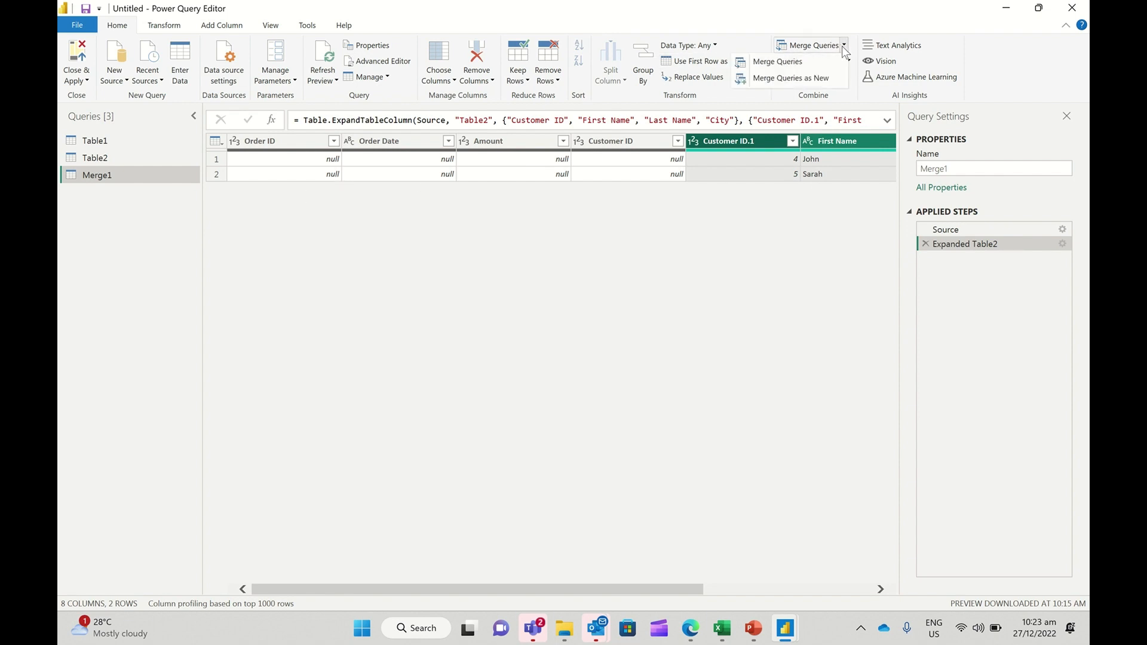
click(808, 63)
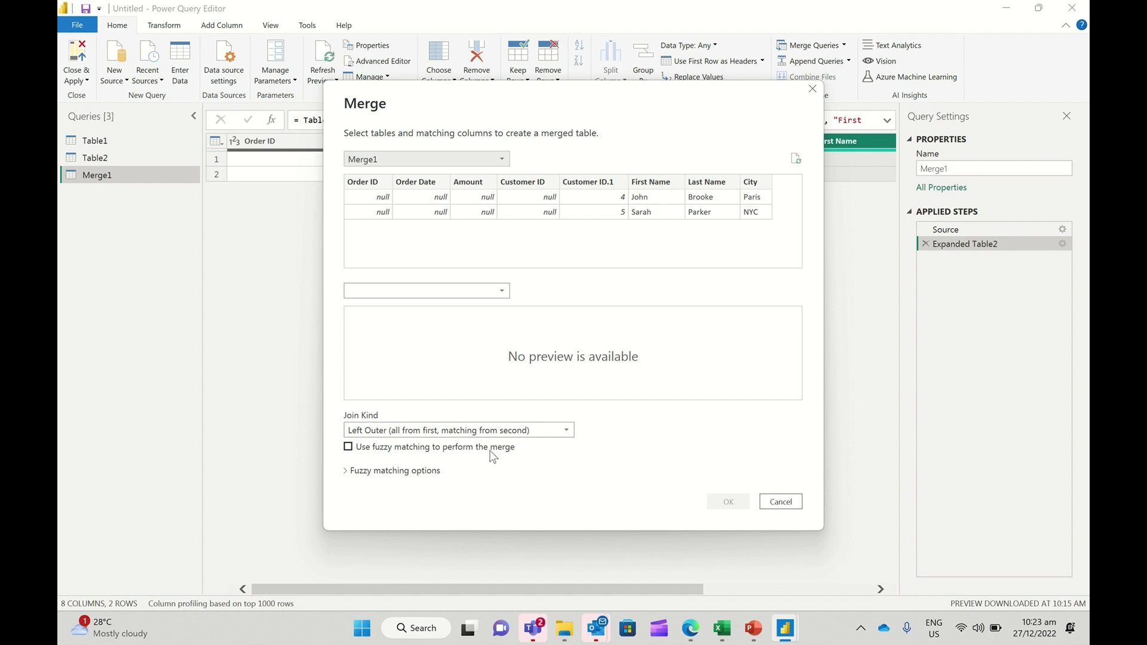
click(786, 501)
mouse_move(630, 6)
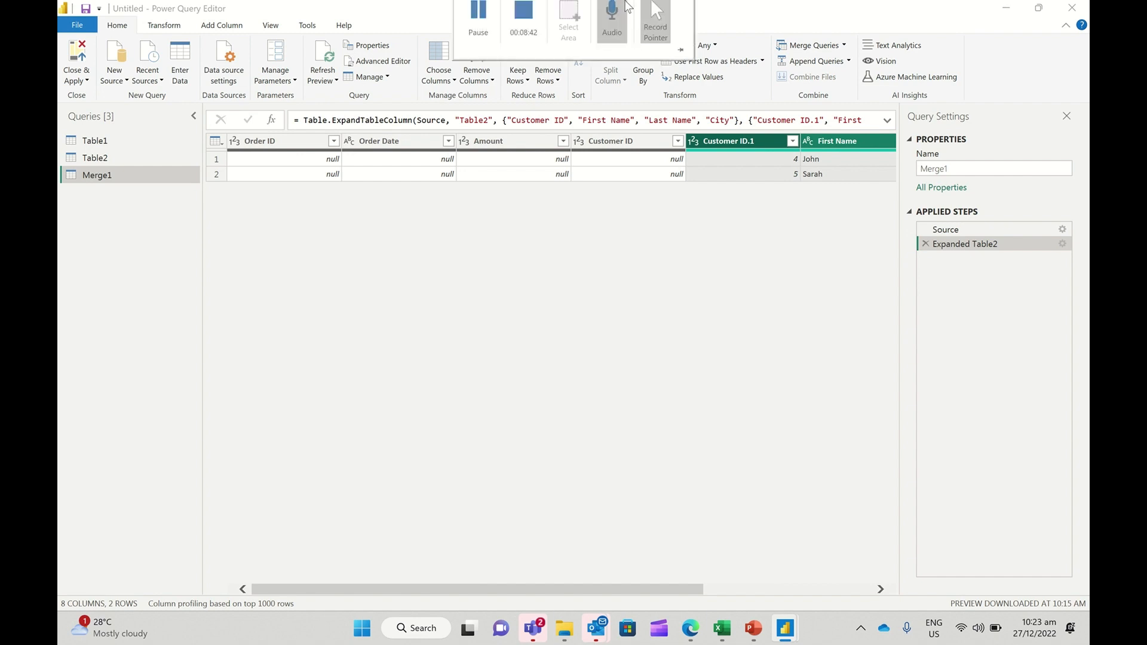
click(539, 32)
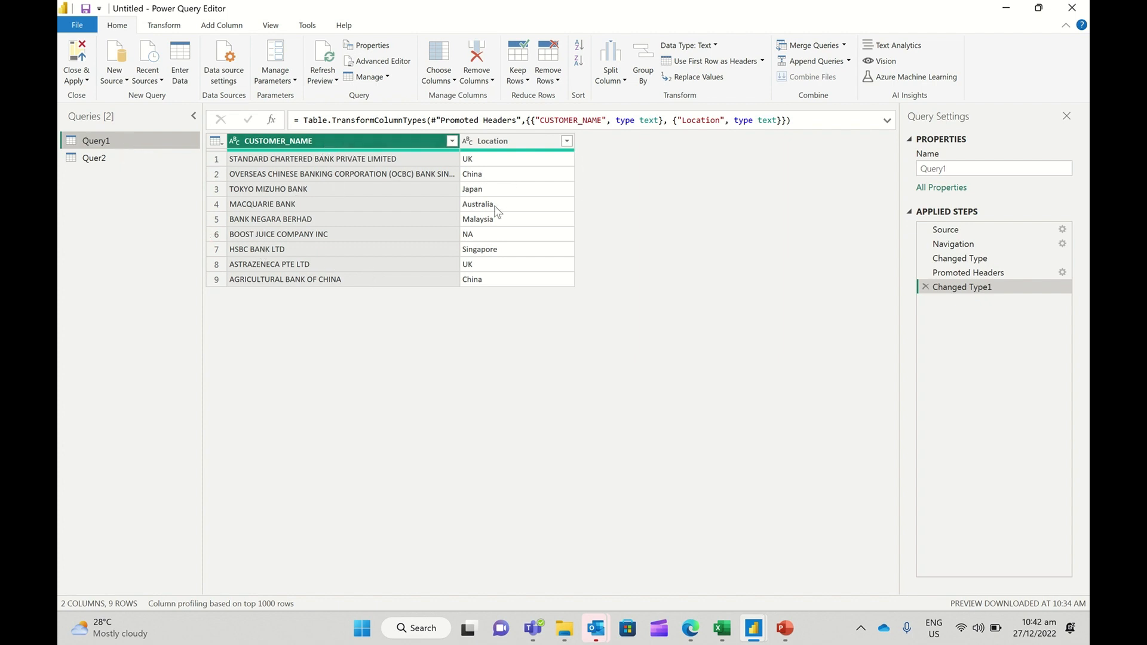
Step: Rename the query Quer2 as Query2
double_click(120, 156)
click(122, 156)
key(BackSpace)
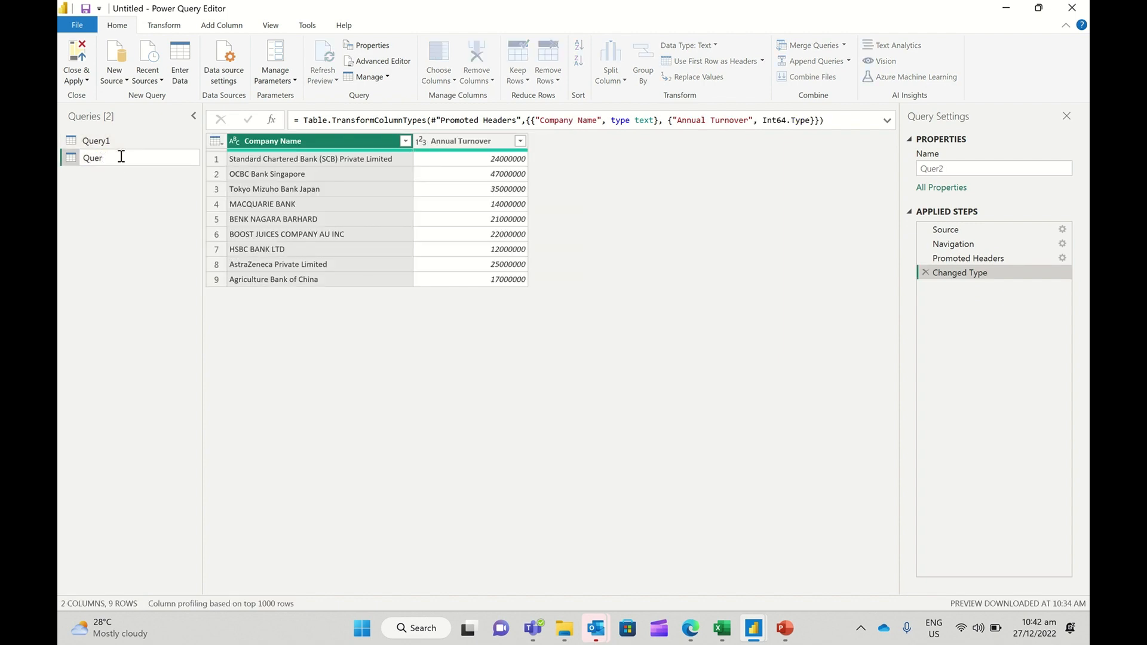
text(y2)
key(Return)
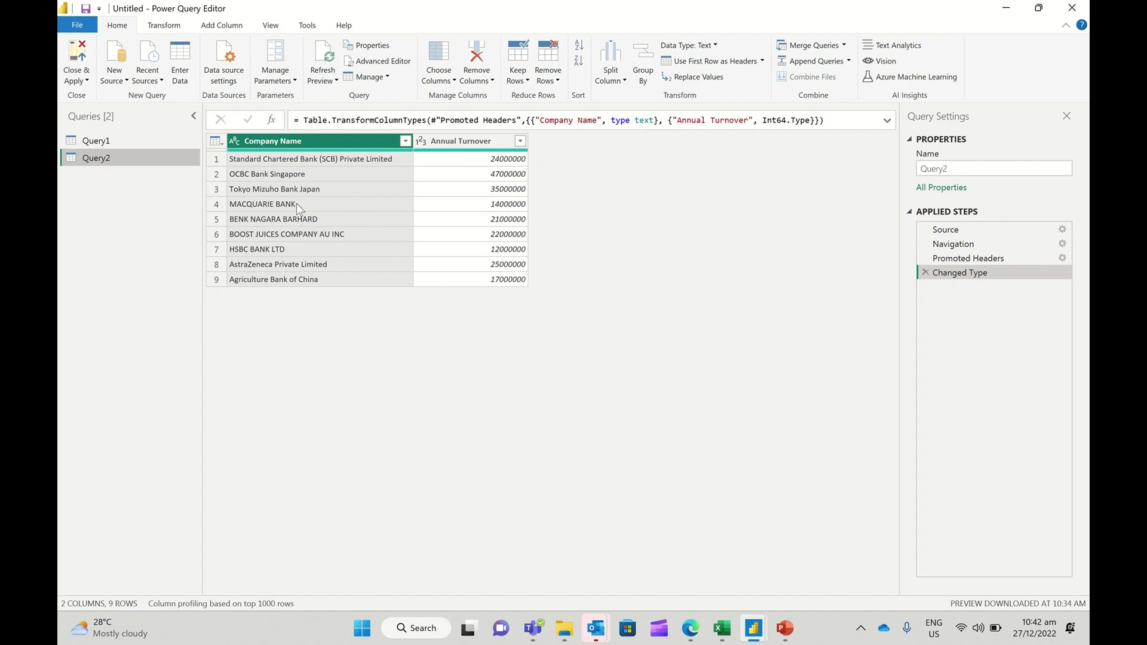
Step: Compare the company names in Query1's CUSTOMER_NAME column with those in Query2's Company Name column
click(127, 141)
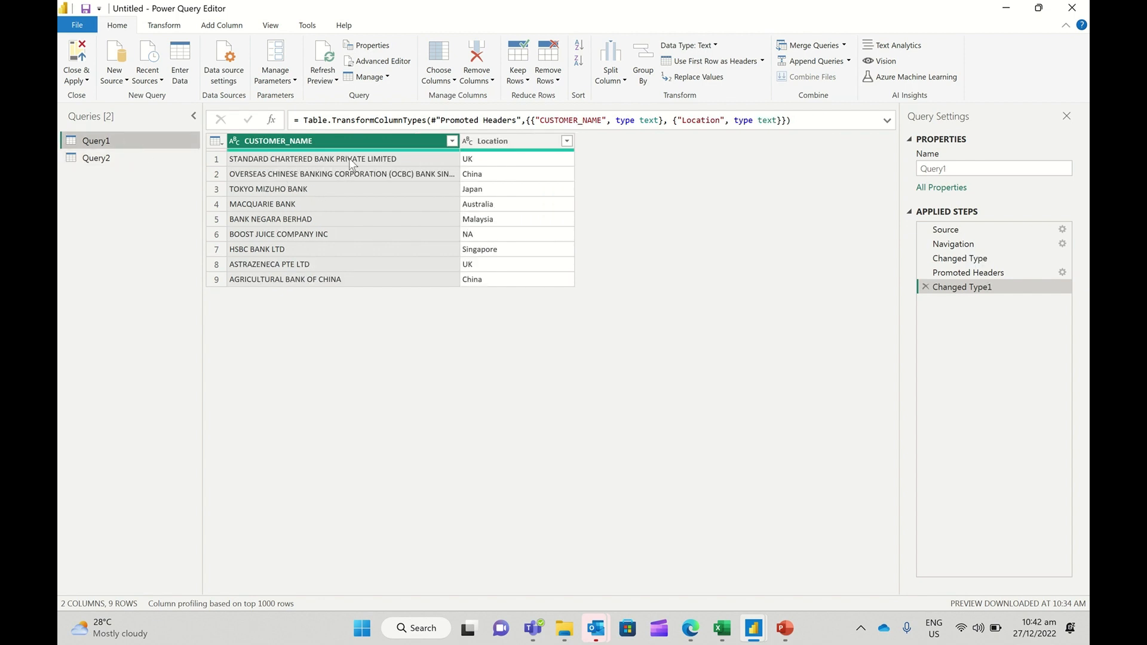
click(142, 158)
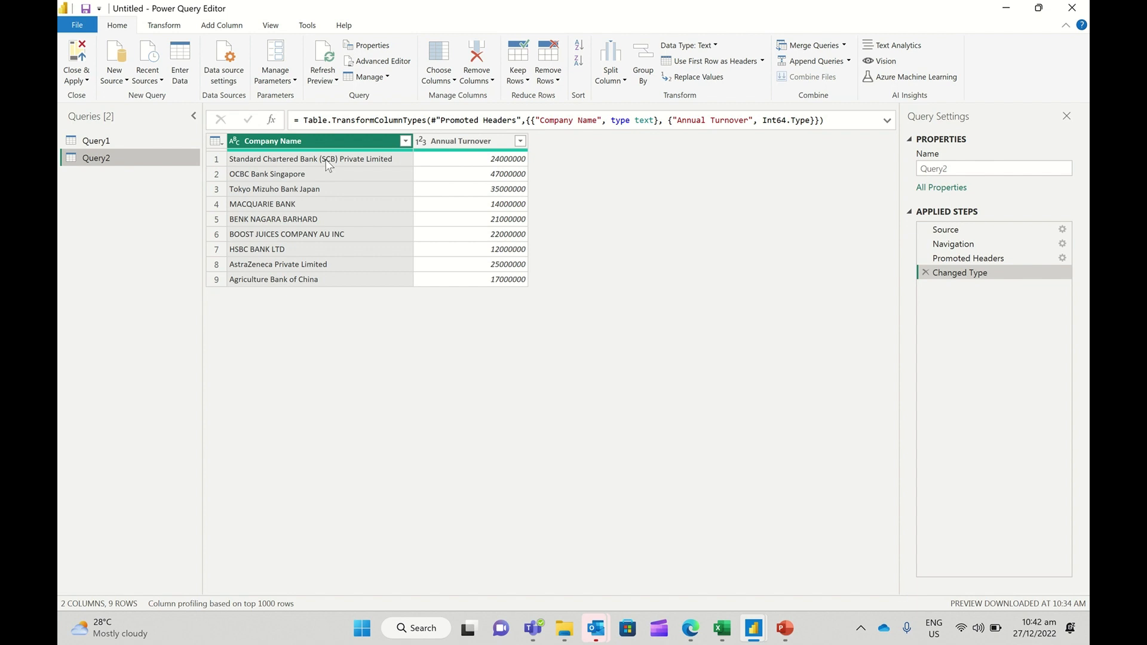
click(148, 142)
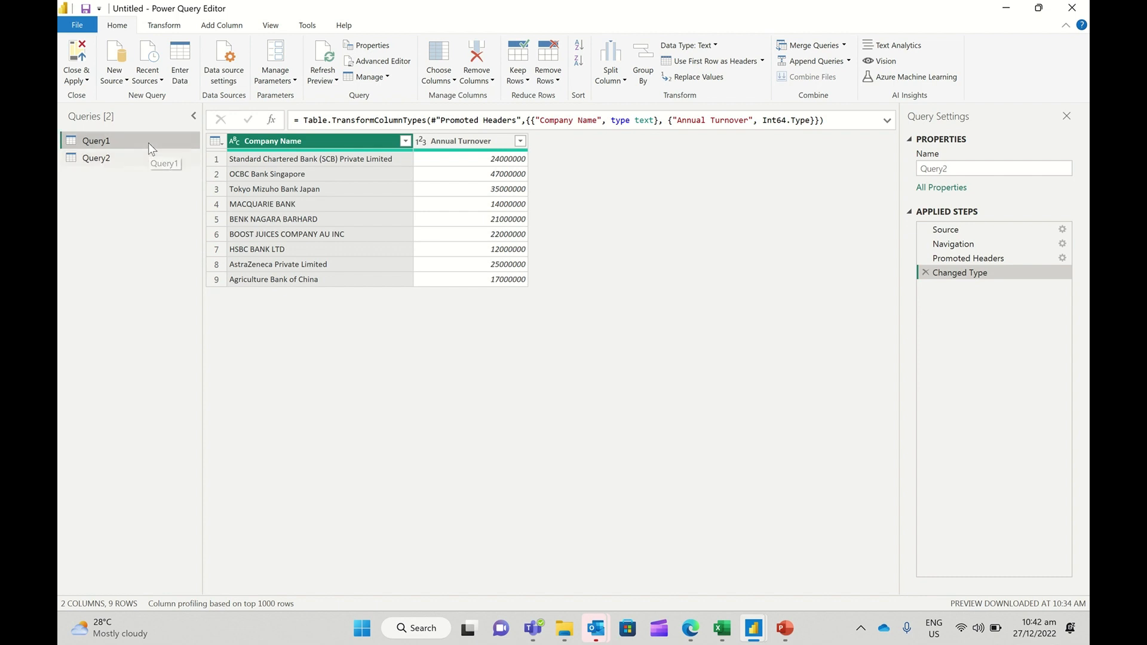
click(146, 153)
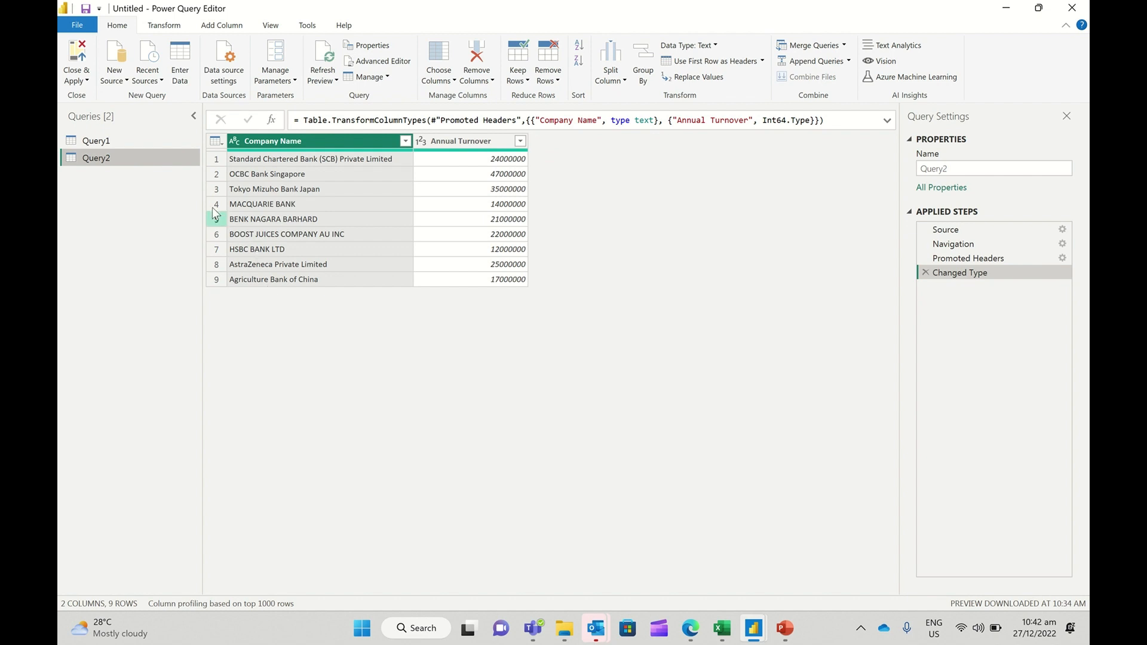
click(149, 144)
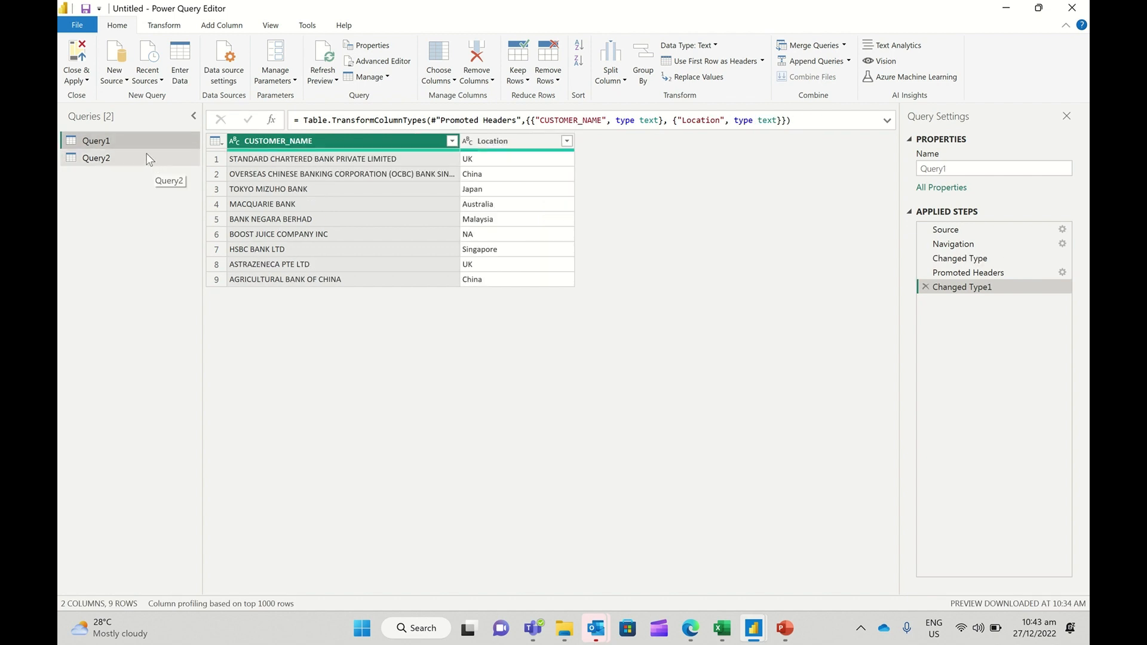
click(146, 153)
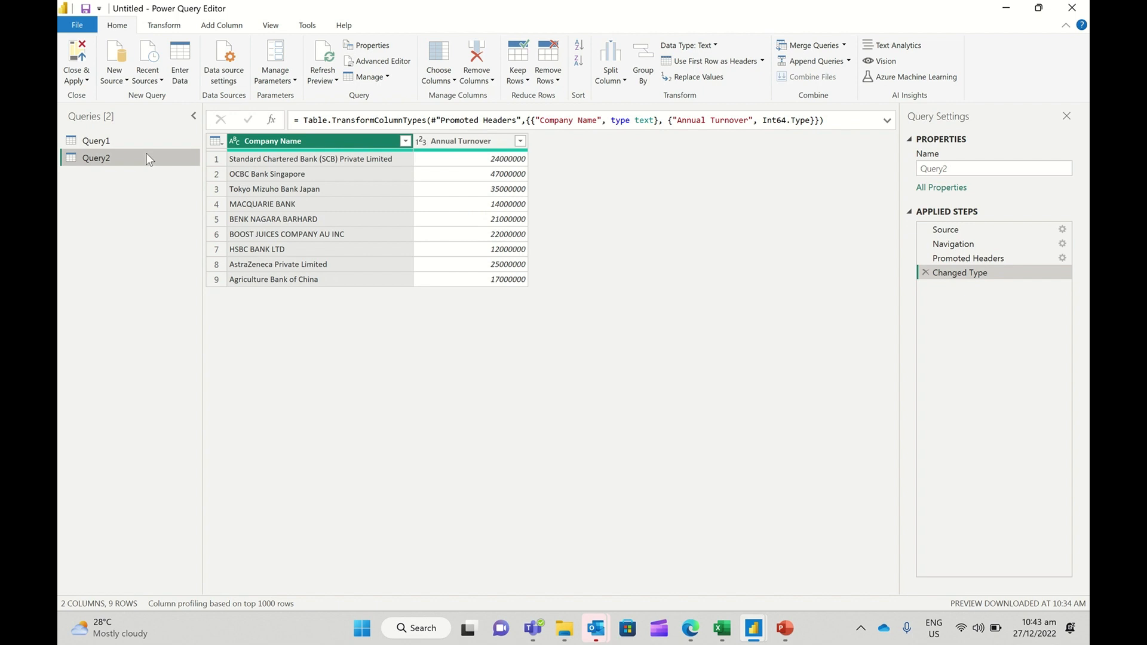
Step: Set up a merge of Query1 with Query2 as a new query, matching CUSTOMER_NAME to Company Name with a Left Outer join
click(132, 138)
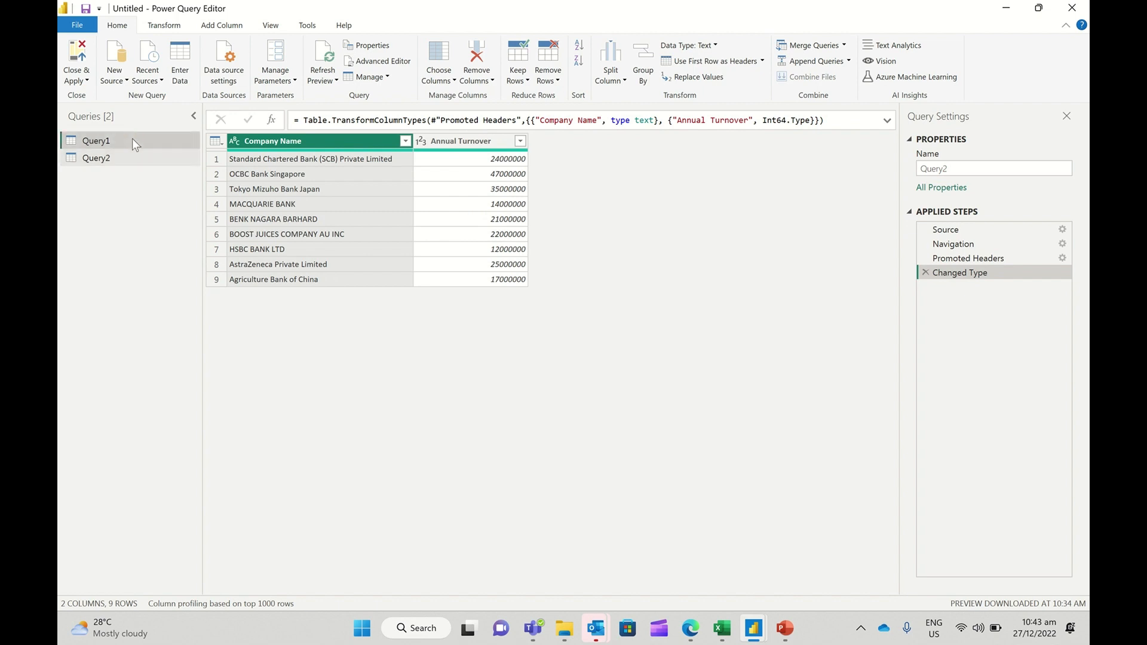
click(845, 45)
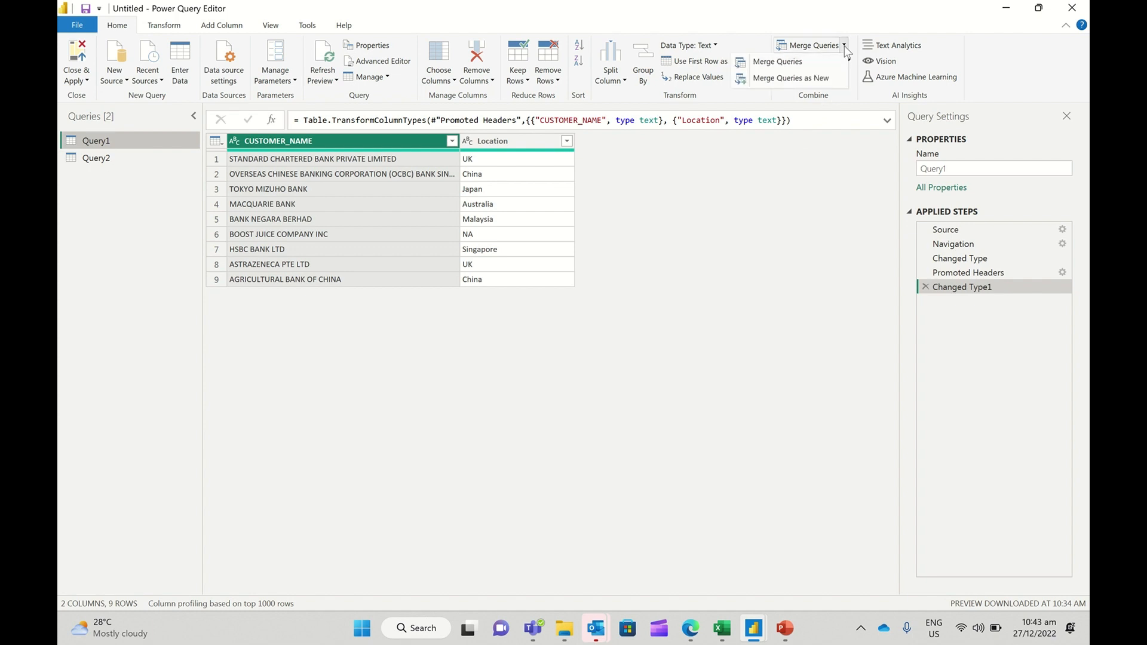
click(806, 78)
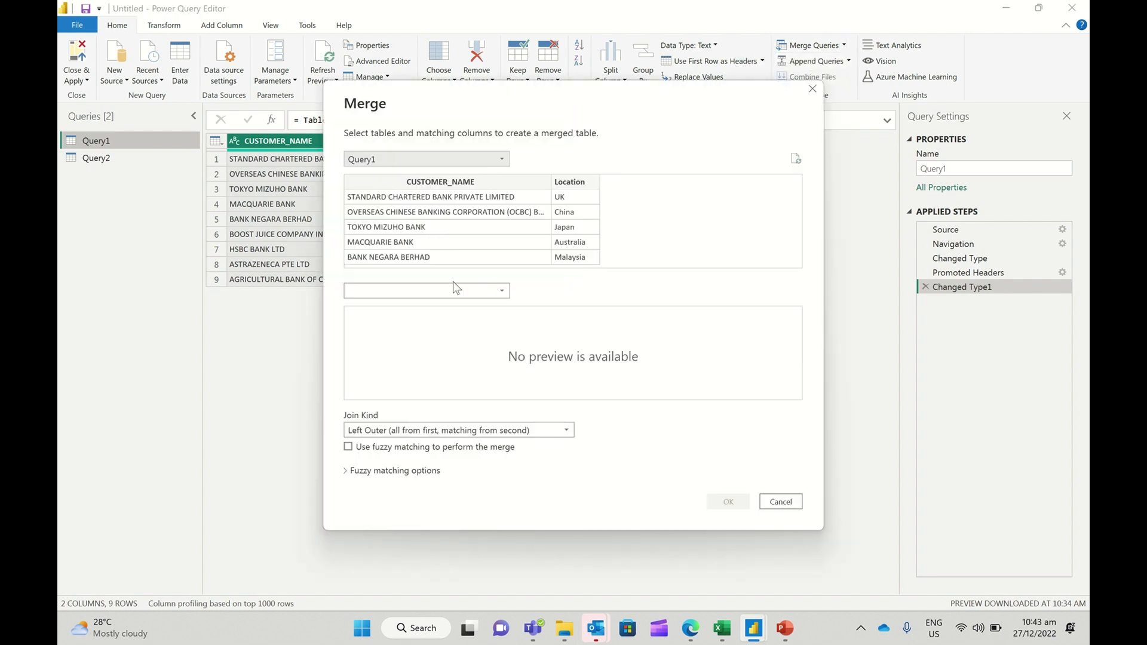
click(428, 289)
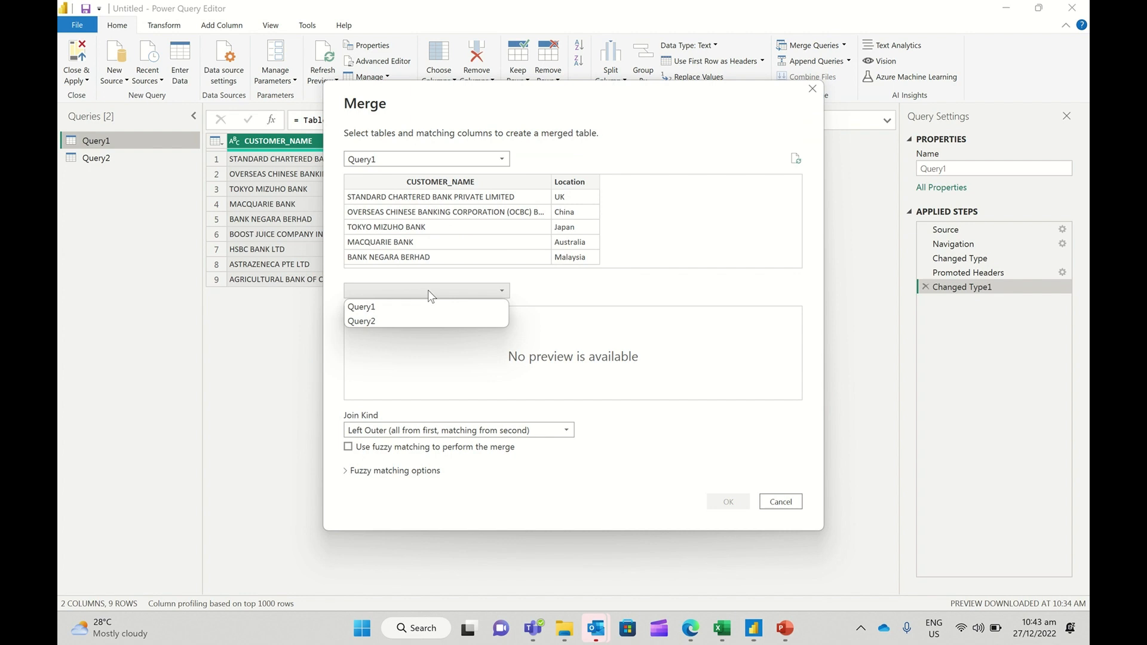
click(400, 320)
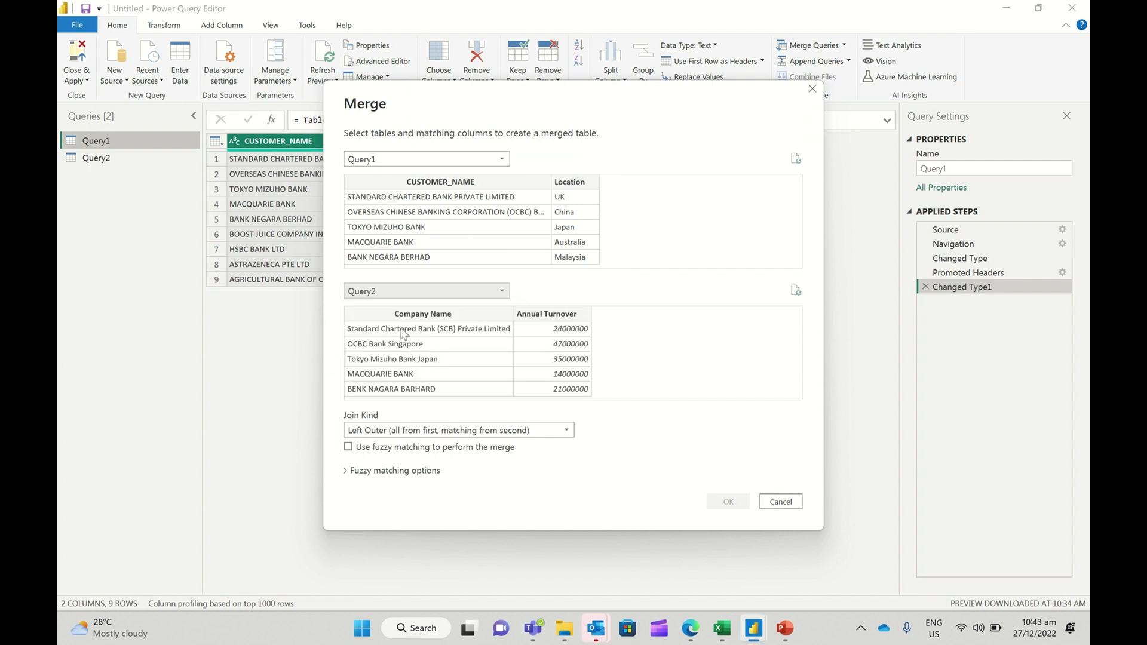
click(445, 184)
click(398, 320)
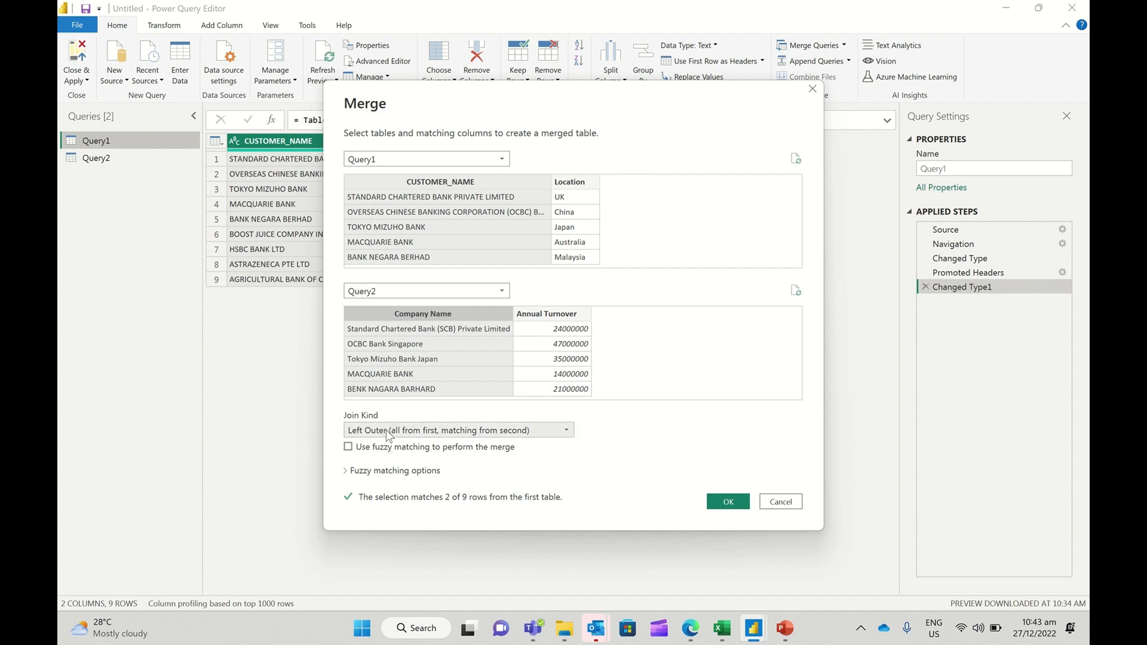
click(409, 430)
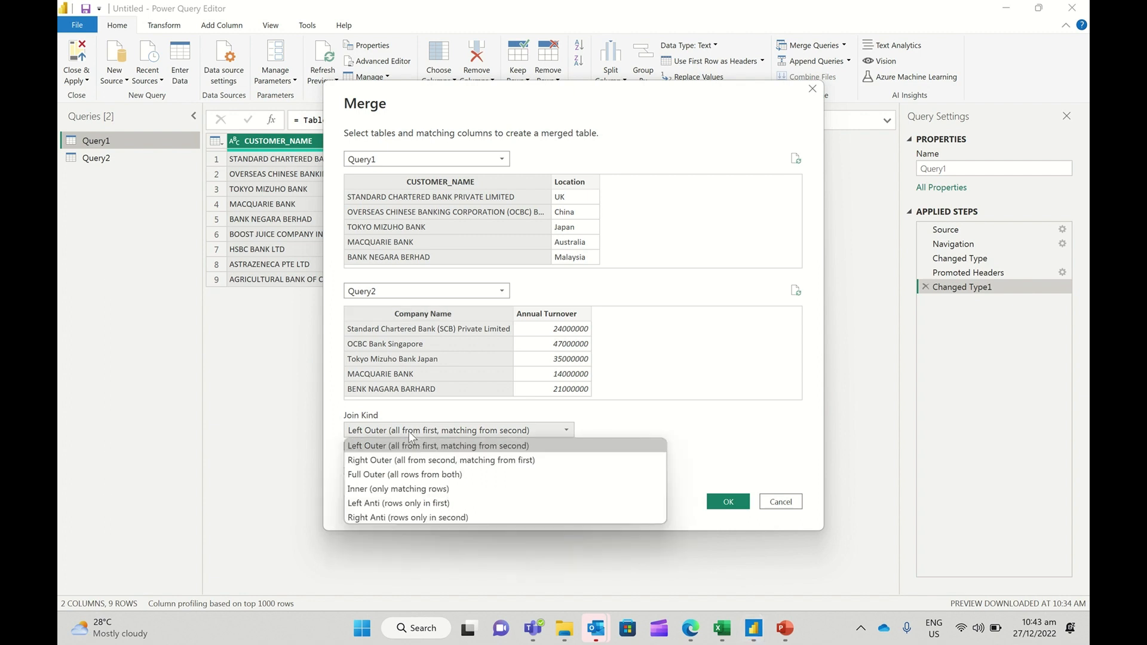
click(628, 422)
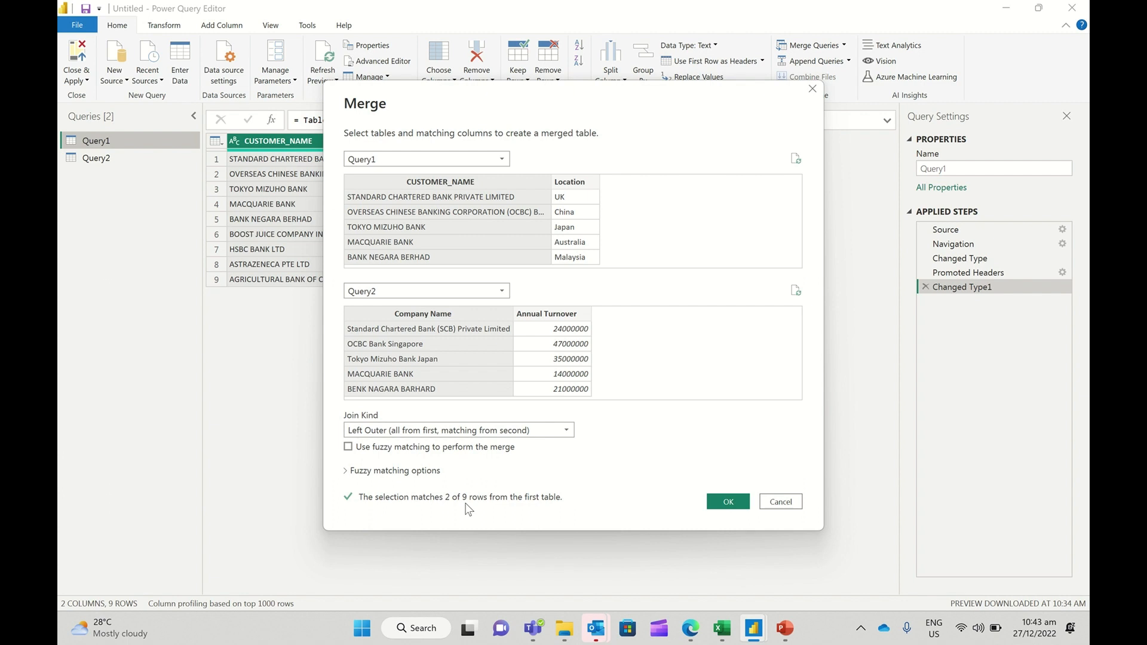
Step: Enable fuzzy matching for the merge with a similarity threshold of 0.5 and create the merged query
click(347, 472)
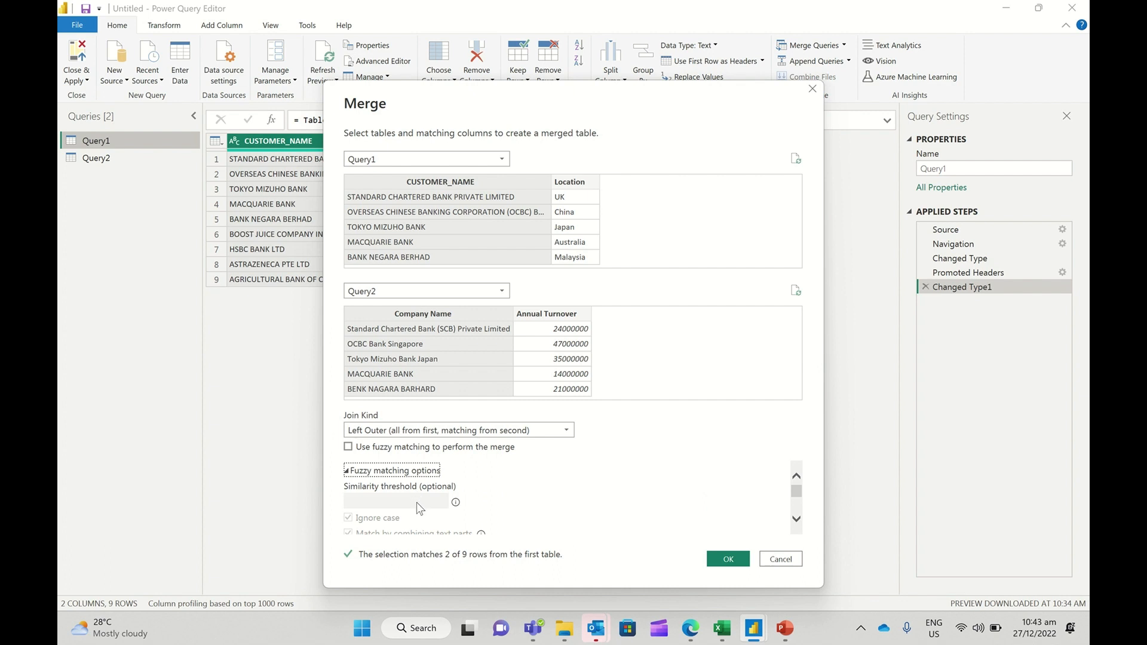
click(348, 448)
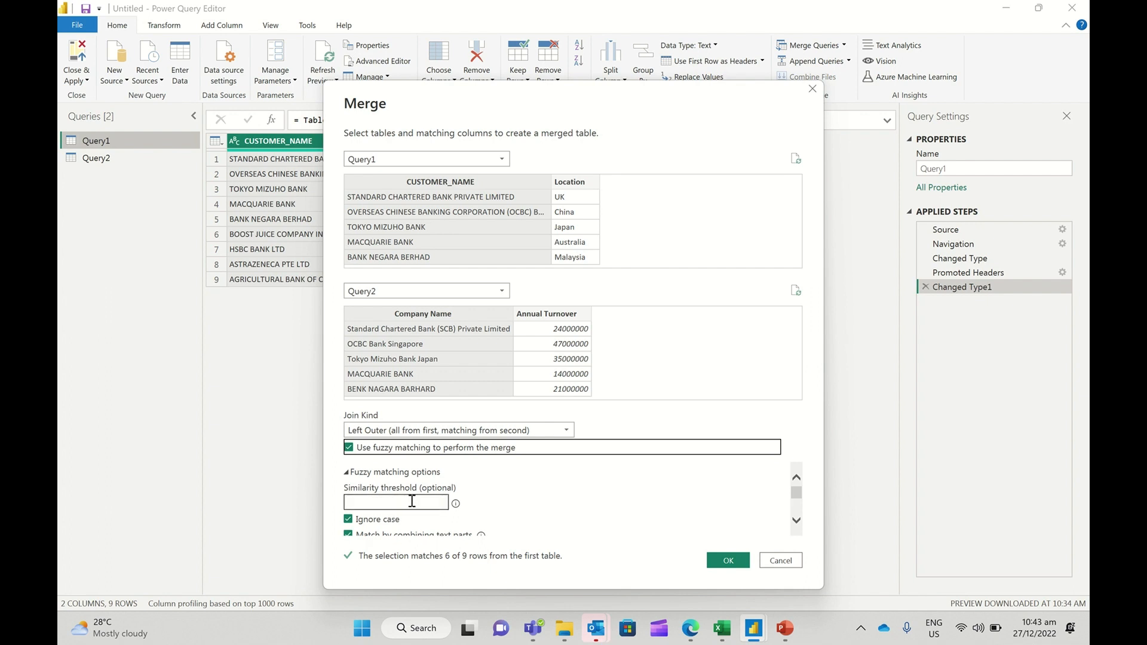
click(411, 502)
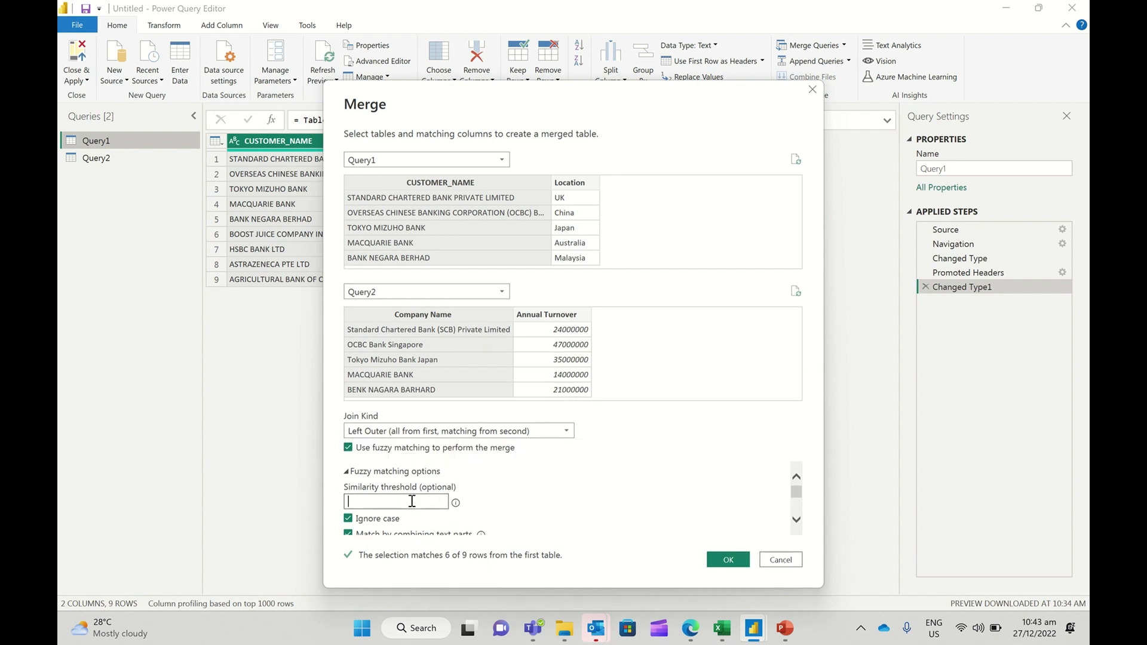
text(1)
key(BackSpace)
text(0.9)
key(BackSpace)
key(BackSpace)
text(5)
click(728, 560)
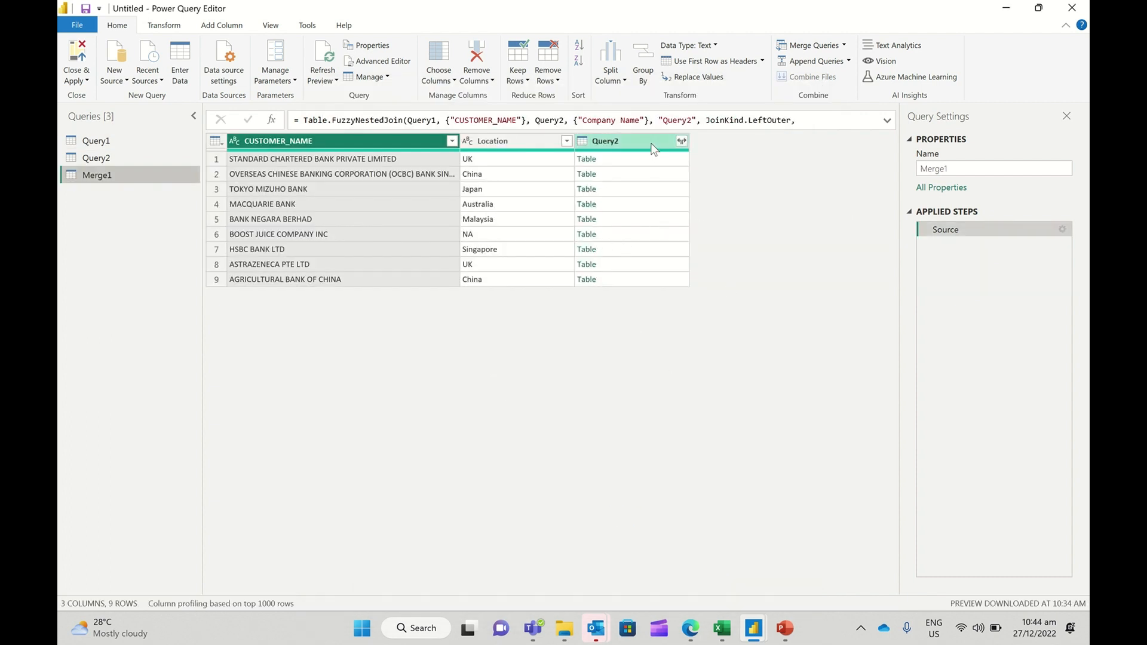
Step: Expand the merged Query2 column into Company Name and Annual Turnover, without the original column name as prefix
click(683, 142)
click(683, 142)
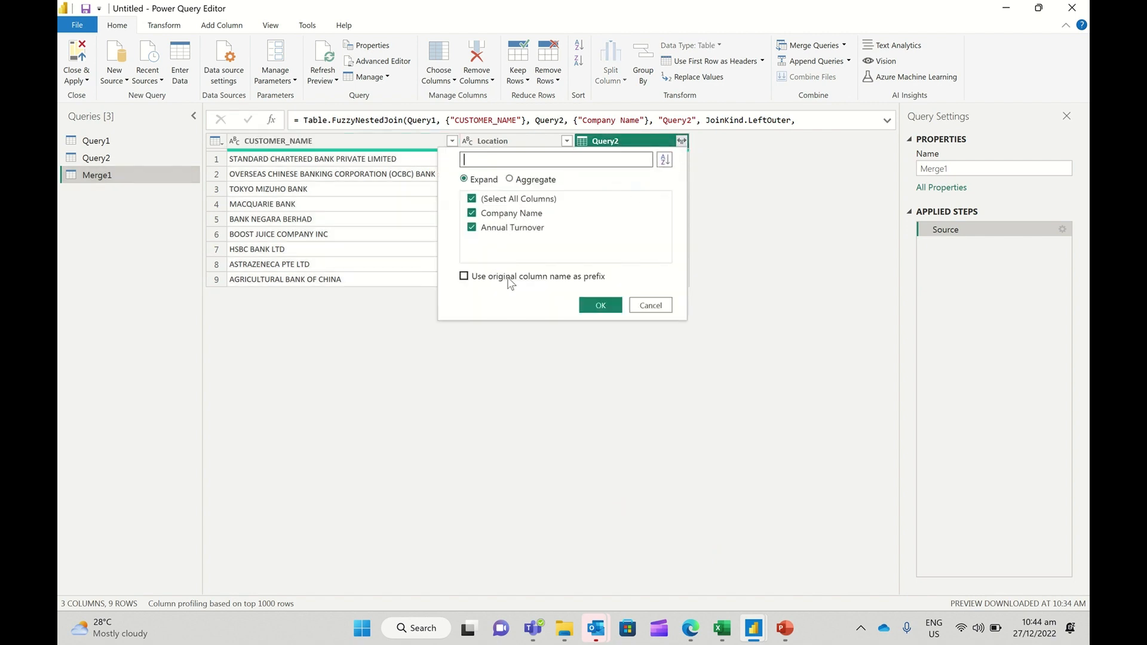
click(591, 306)
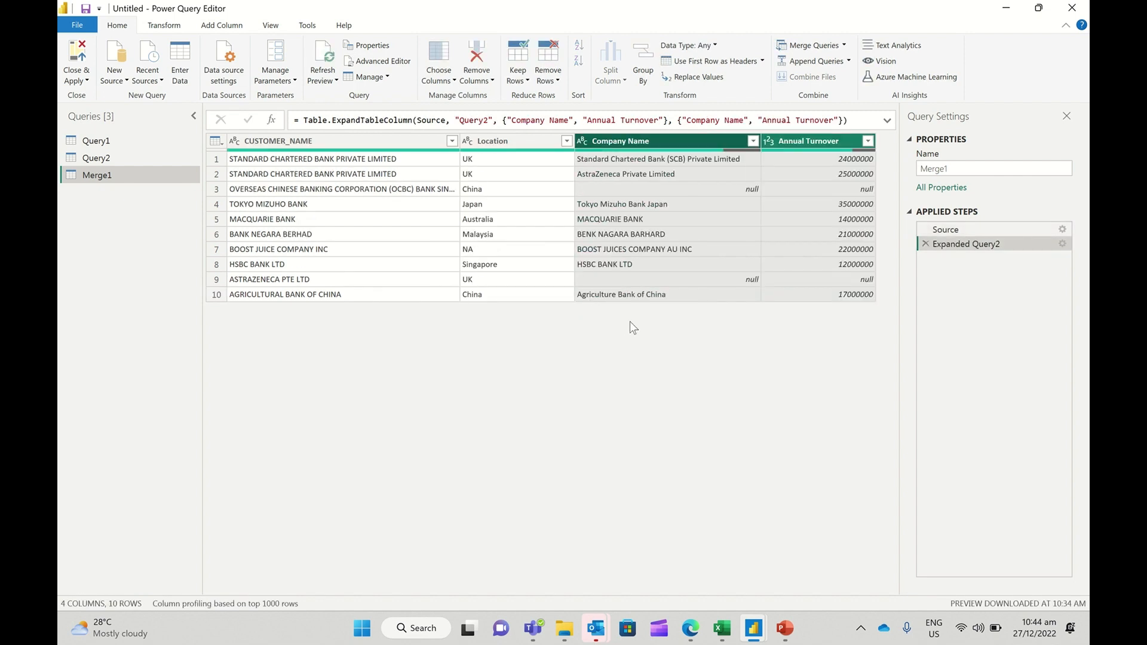